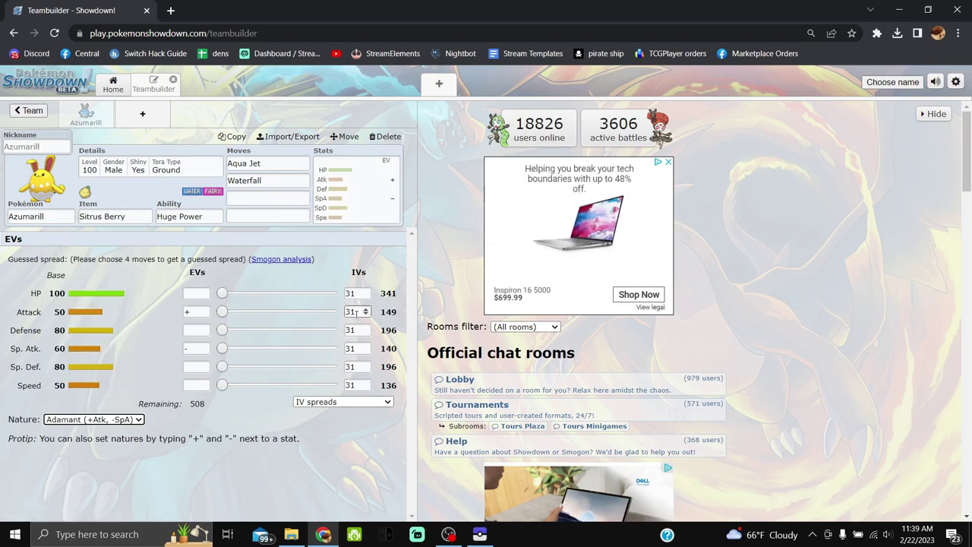
Enter 252 HP and 252 Attack EVs for Azumarill, with Sp. Def reset to 0 and 4 EVs left.
{"action": "left_click", "coordinate": [199, 294]}
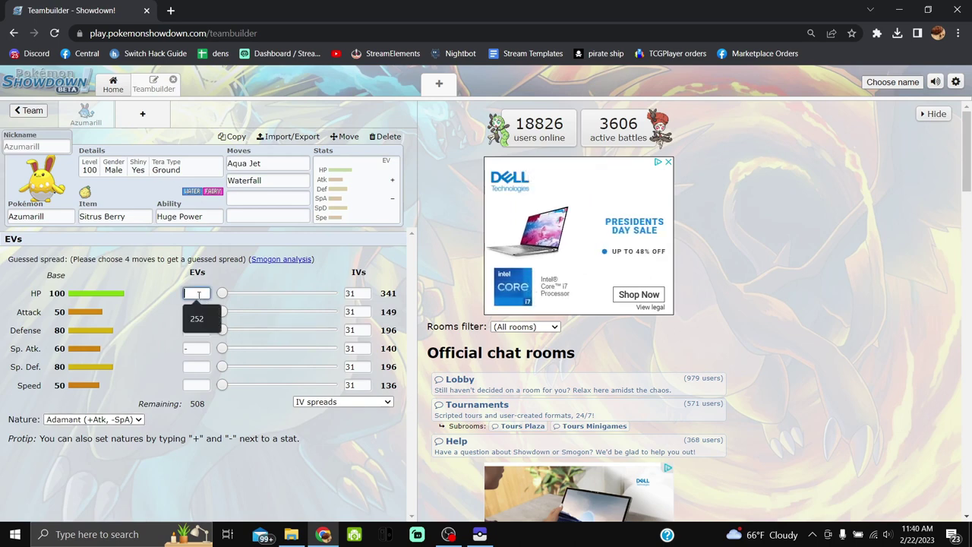
{"action": "type", "text": "252"}
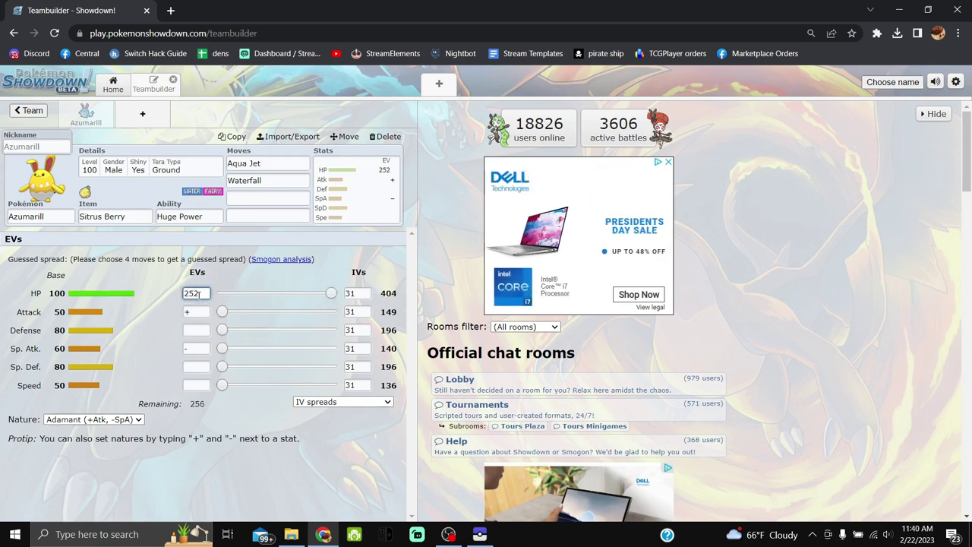
{"action": "left_click", "coordinate": [199, 313]}
{"action": "left_click", "coordinate": [196, 312]}
{"action": "type", "text": "252"}
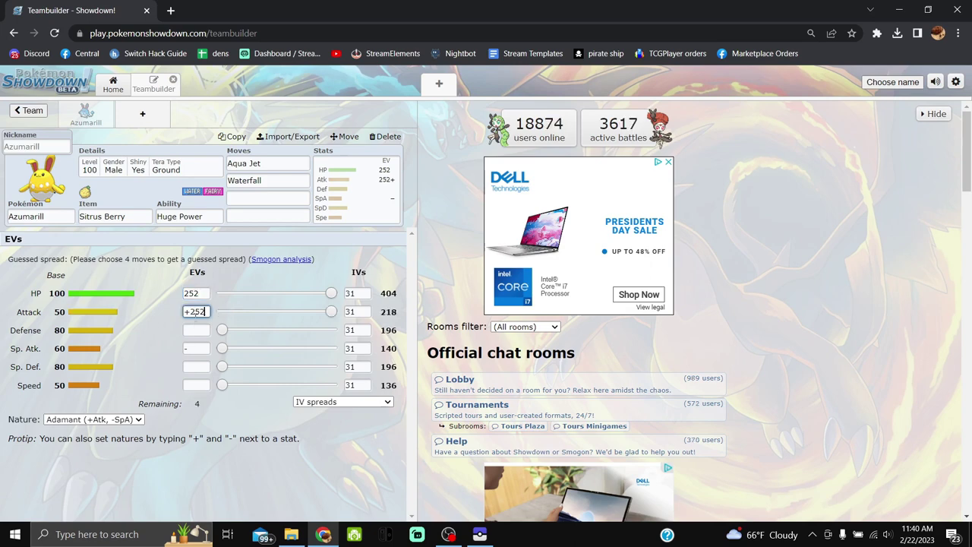
{"action": "left_click", "coordinate": [196, 366]}
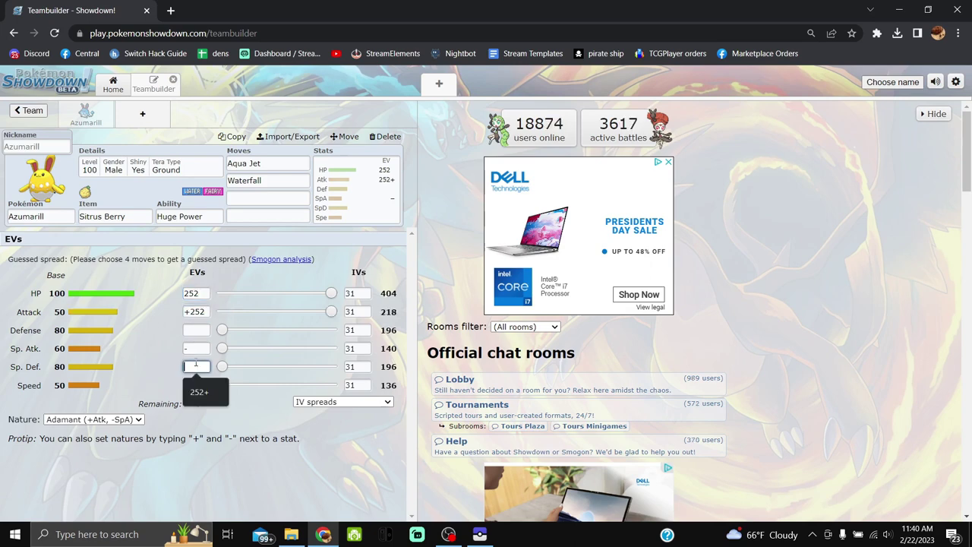
{"action": "type", "text": "252"}
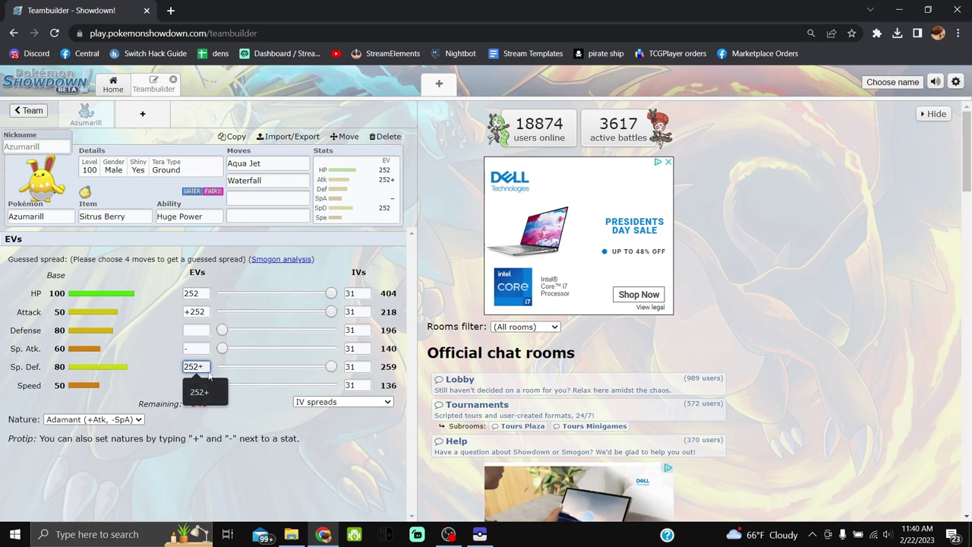
{"action": "left_click", "coordinate": [247, 429]}
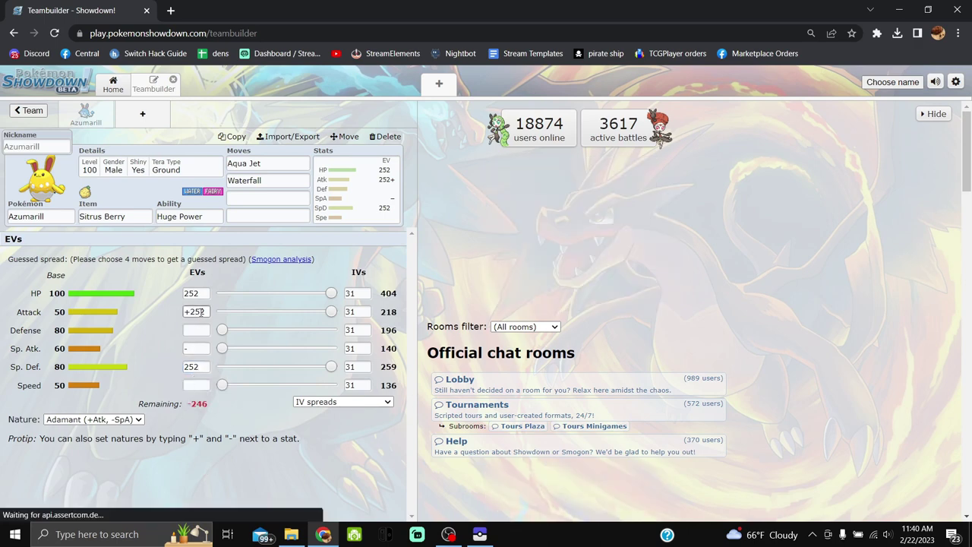
{"action": "double_click", "coordinate": [192, 367]}
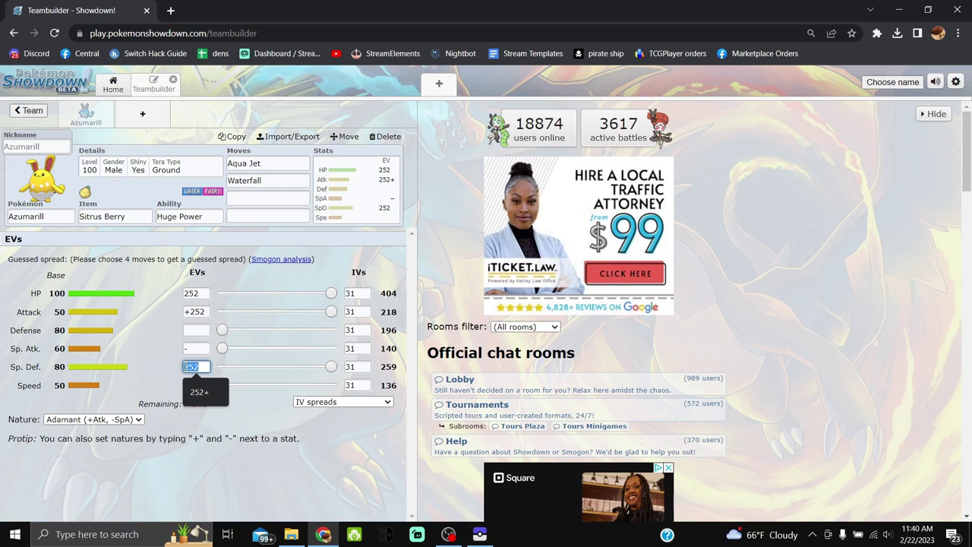
{"action": "type", "text": "0"}
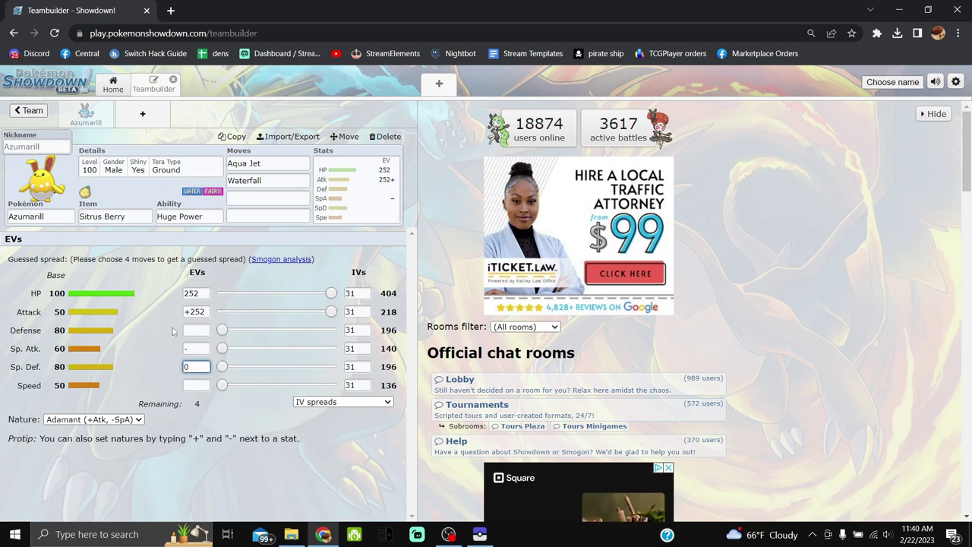
Validate the team for Gen 9 Ubers and show Azumarill's set as Import/Export text.
{"action": "left_click", "coordinate": [35, 112]}
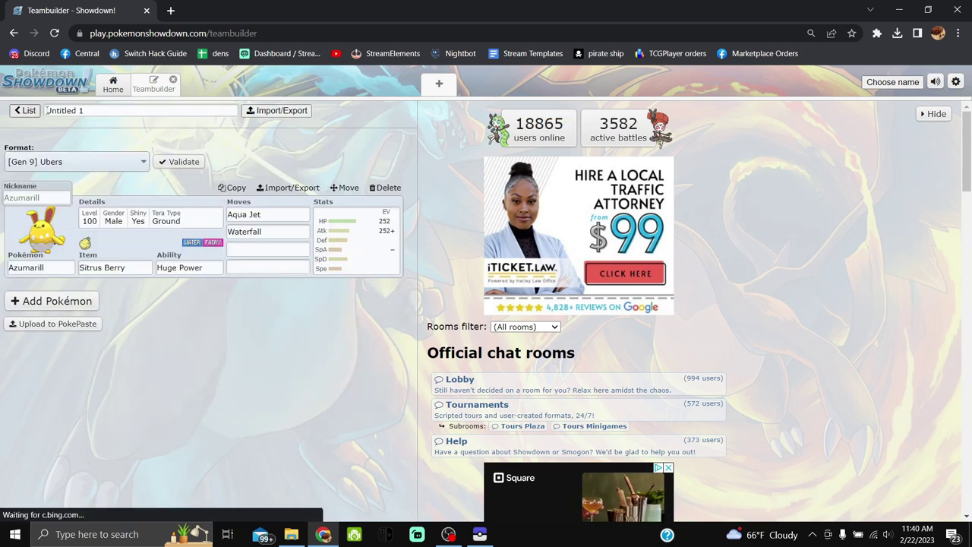
{"action": "left_click", "coordinate": [184, 163]}
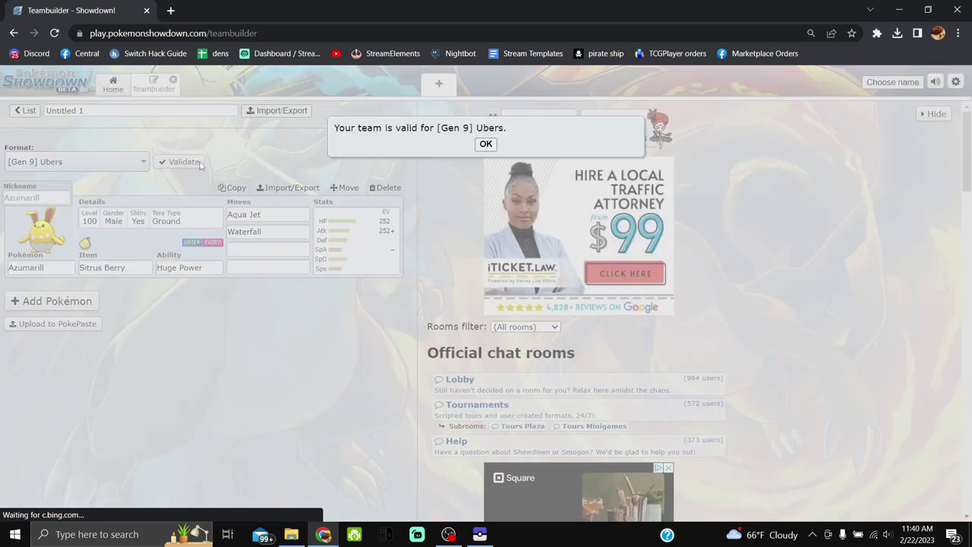
{"action": "left_click", "coordinate": [486, 144]}
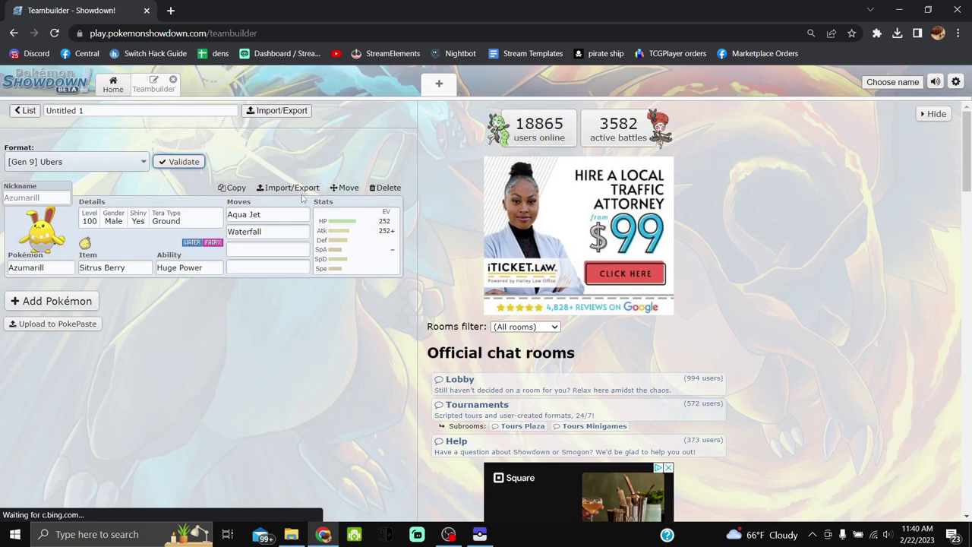
{"action": "left_click", "coordinate": [292, 187]}
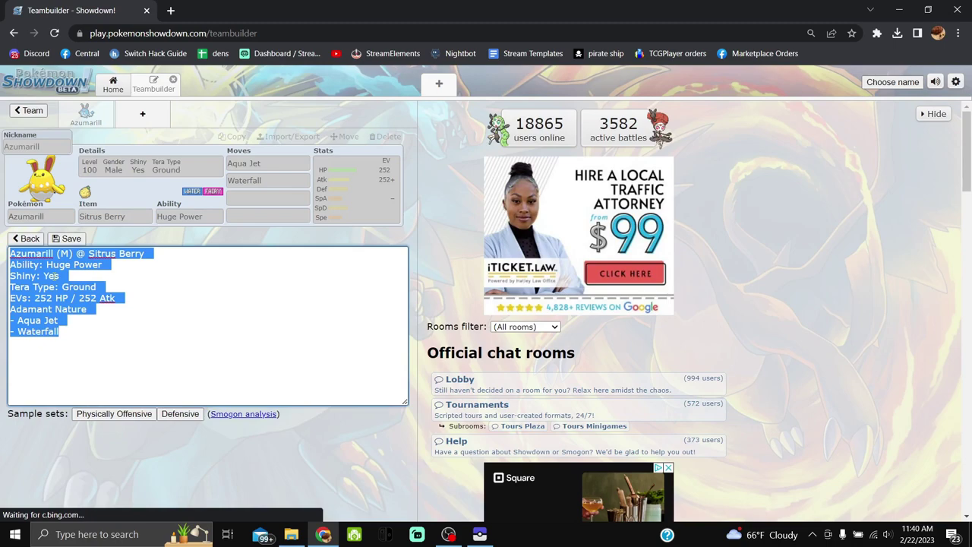
Import the copied Azumarill set into PKHeX with Auto-Legality Mod: level 100, Adamant, Sitrus Berry.
{"action": "left_click", "coordinate": [479, 534]}
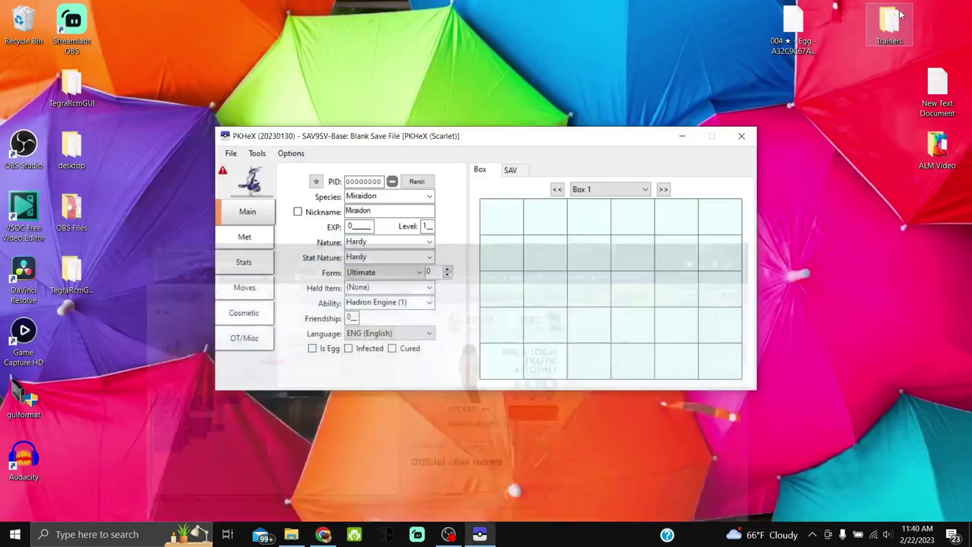
{"action": "left_click", "coordinate": [448, 534]}
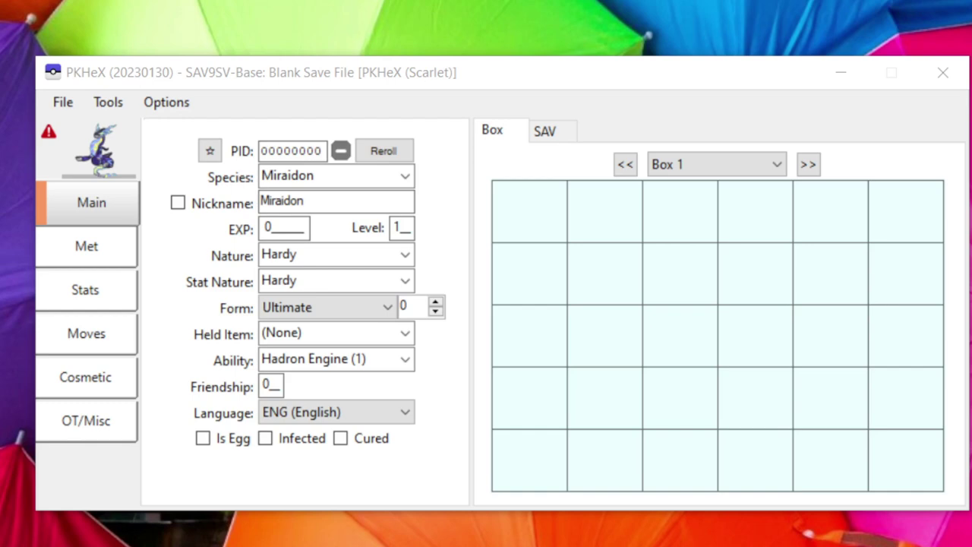
{"action": "left_click", "coordinate": [110, 104]}
{"action": "mouse_move", "coordinate": [142, 137]}
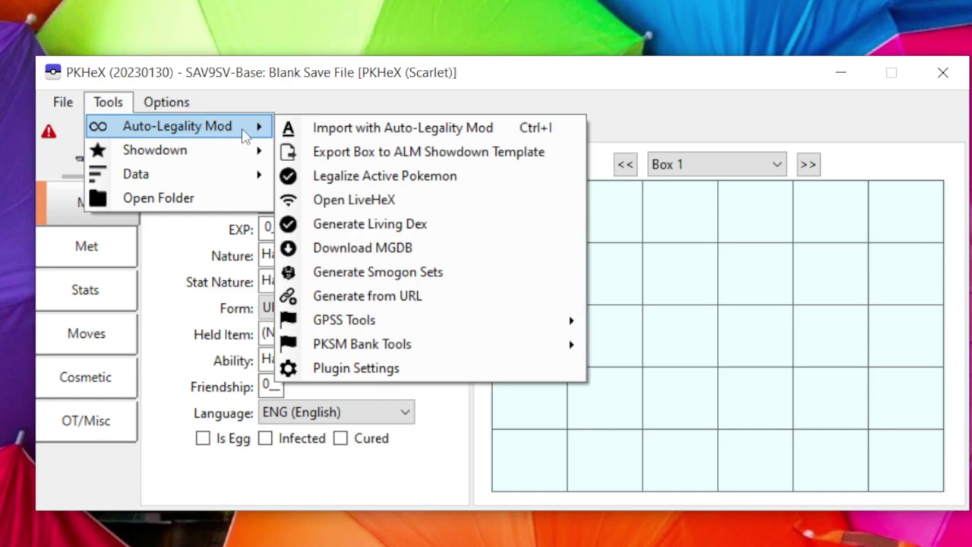
{"action": "left_click", "coordinate": [322, 129]}
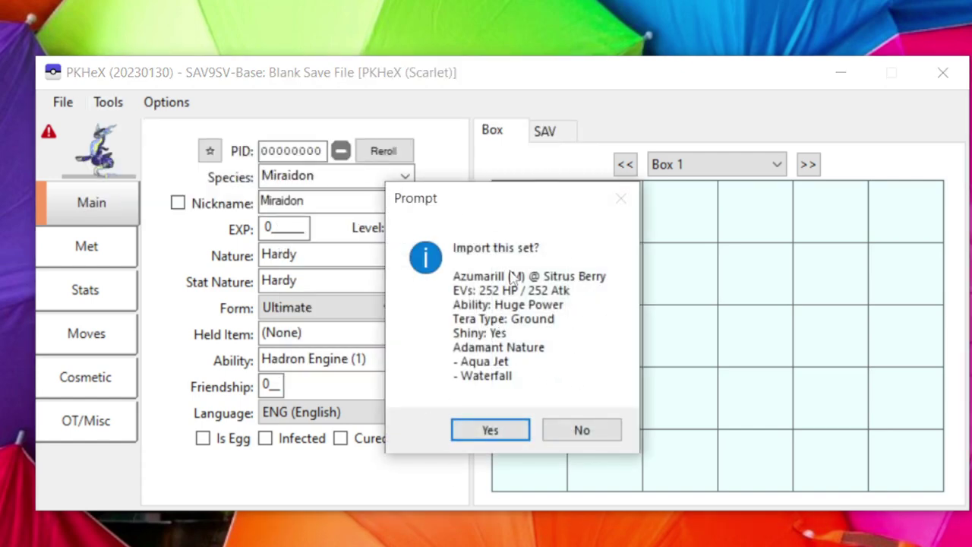
{"action": "left_click", "coordinate": [472, 429]}
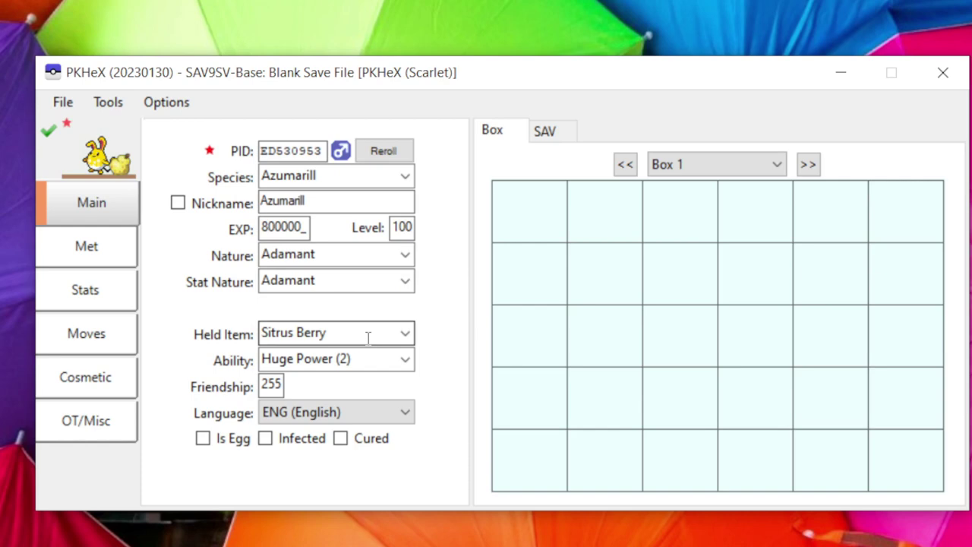
Review the Azumarill's Met, Stats and Moves tabs, including Aqua Jet and Waterfall, then go back to Main.
{"action": "left_click", "coordinate": [103, 260]}
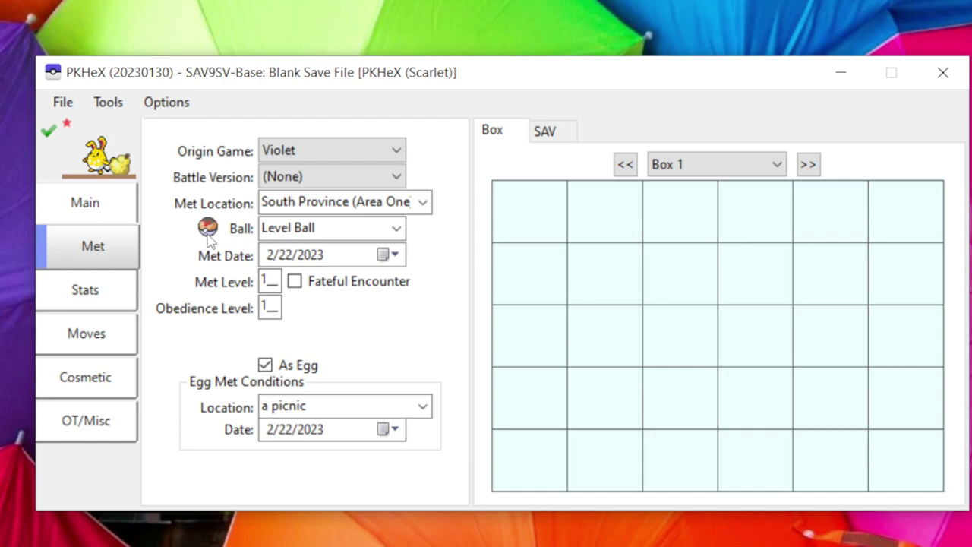
{"action": "left_click", "coordinate": [122, 298]}
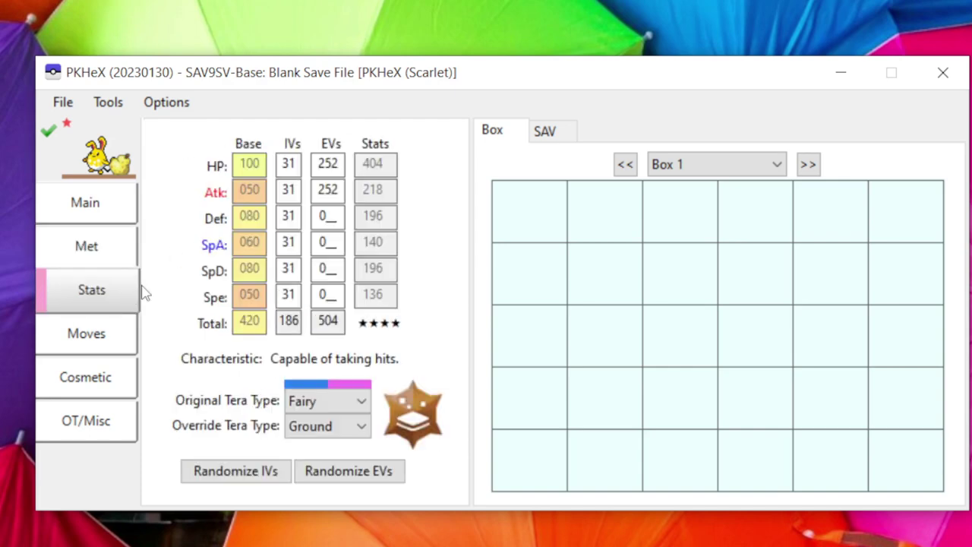
{"action": "left_click", "coordinate": [76, 343]}
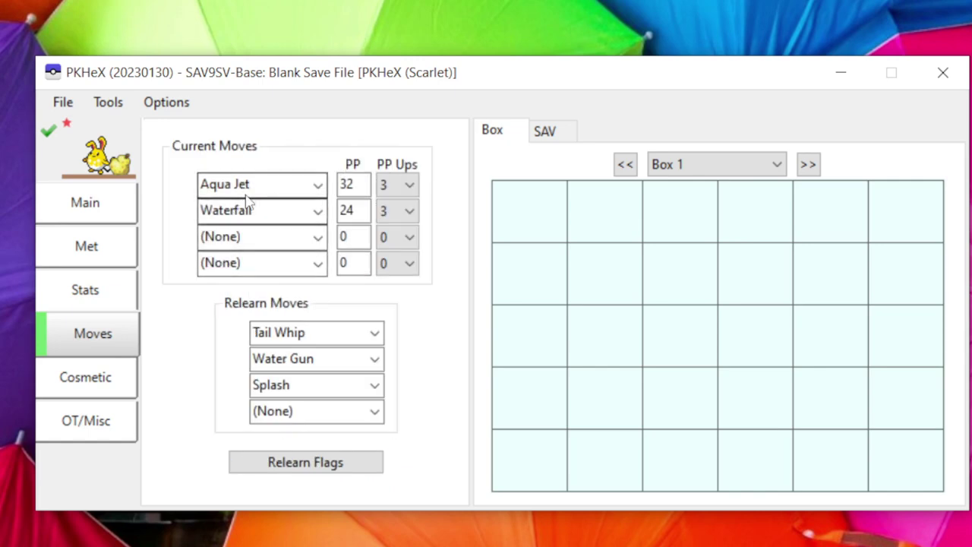
{"action": "left_click", "coordinate": [76, 207]}
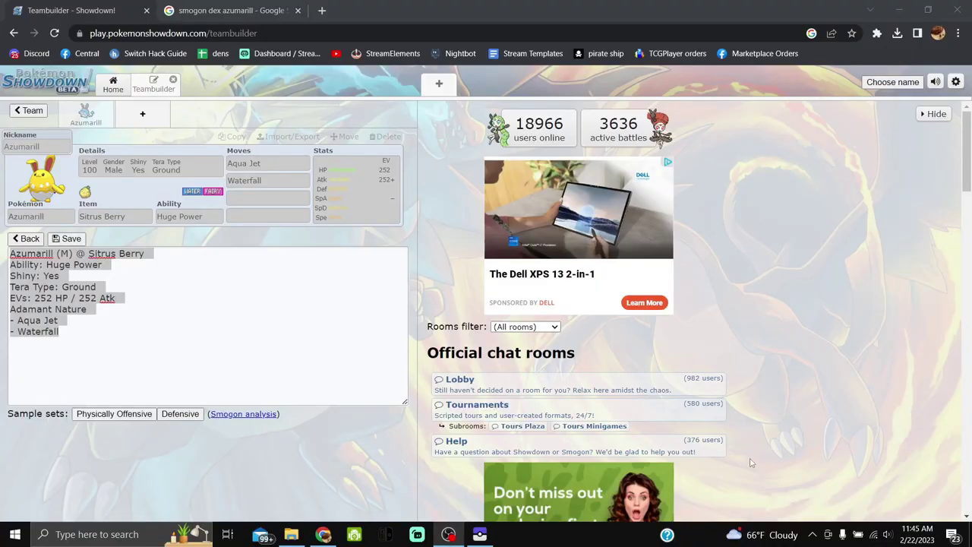
Bring Chrome forward on the 'smogon dex azumarill' Google results.
{"action": "left_click", "coordinate": [881, 11]}
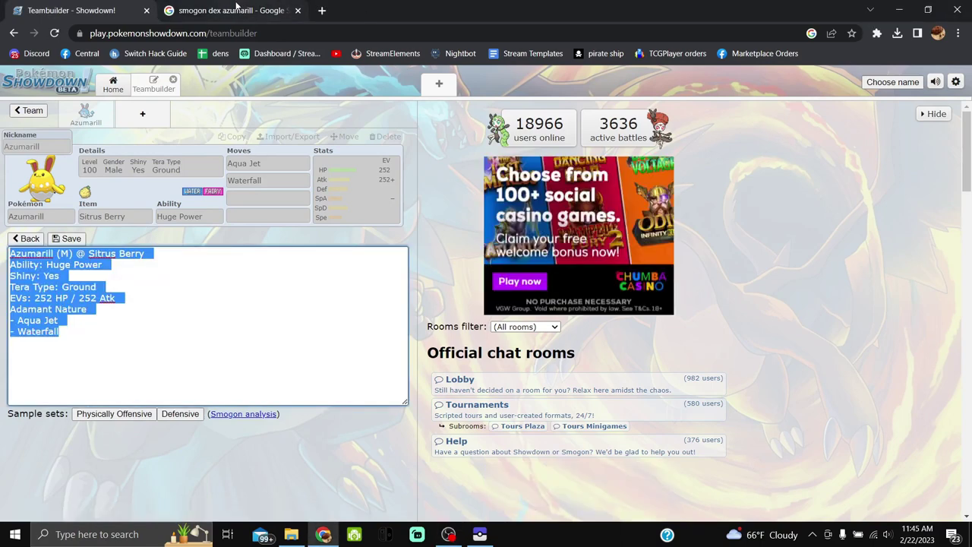
{"action": "left_click", "coordinate": [232, 11]}
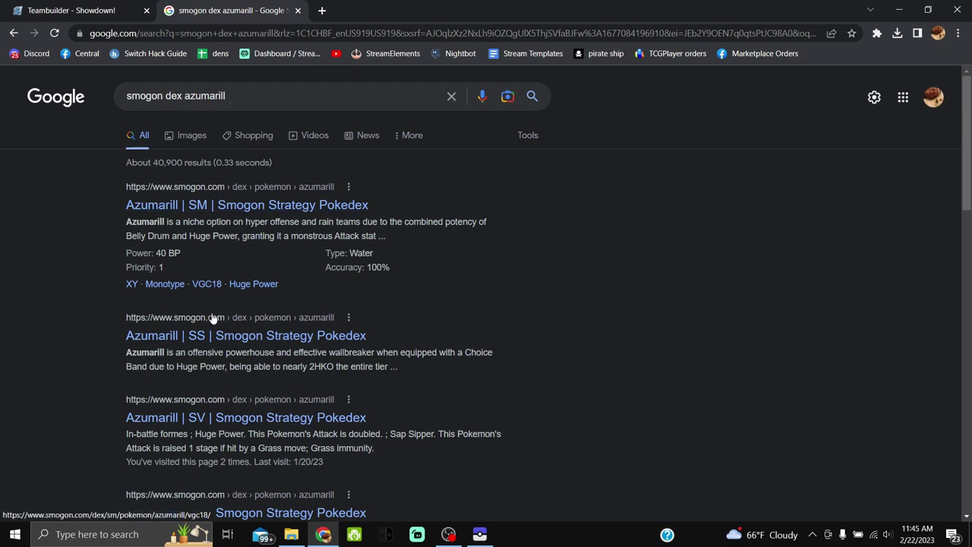
Open Azumarill's SV Smogon dex page and export its Choice Band set as text.
{"action": "left_click", "coordinate": [228, 419]}
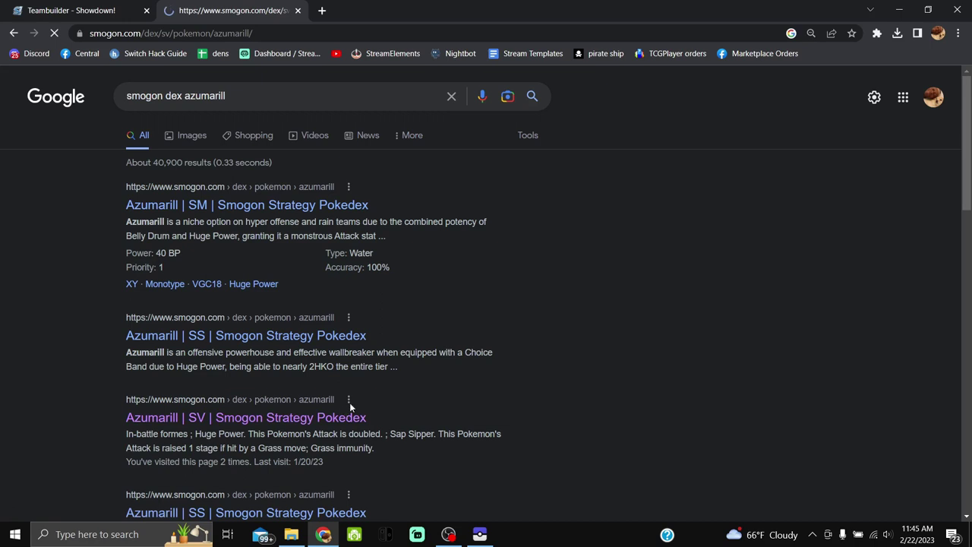
{"action": "scroll", "coordinate": [970, 131], "scroll_direction": "down", "scroll_amount": 1}
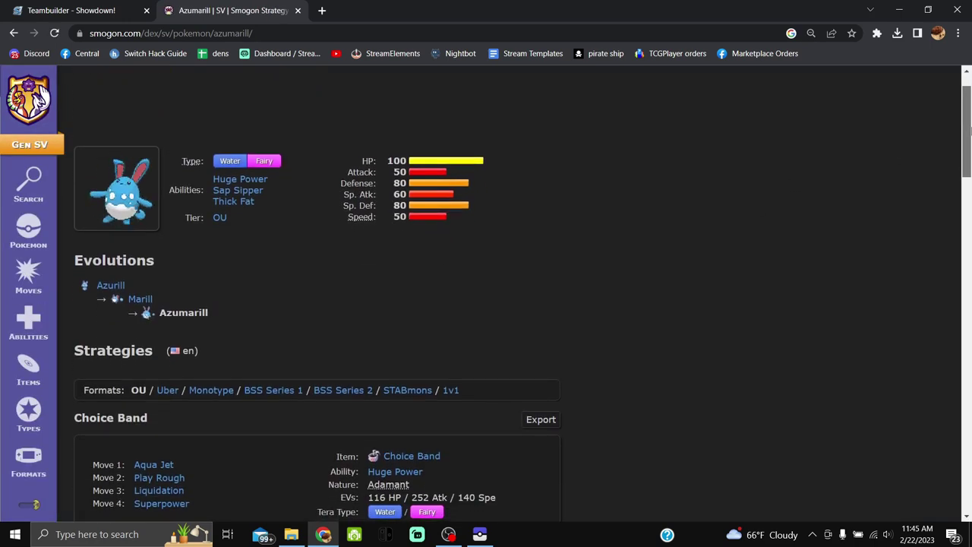
{"action": "scroll", "coordinate": [248, 277], "scroll_direction": "down", "scroll_amount": 1}
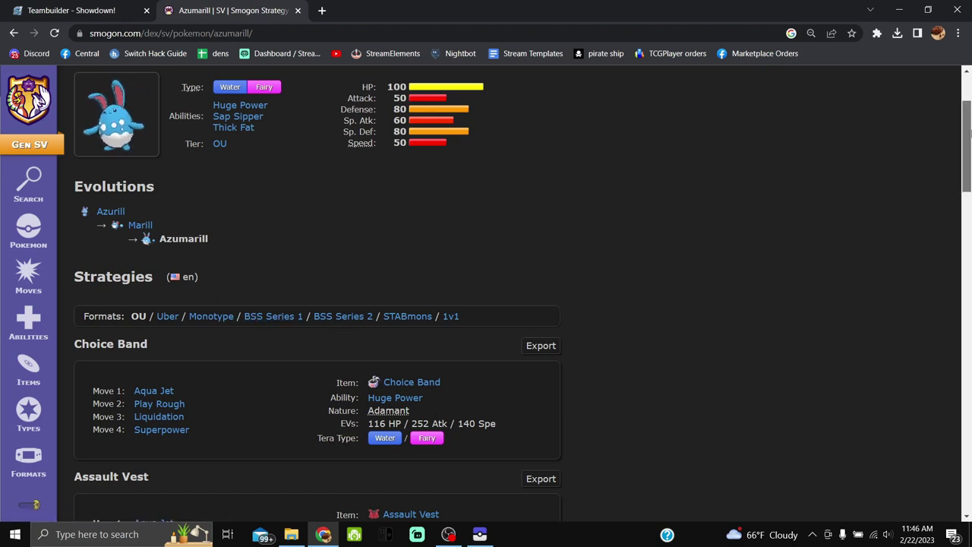
{"action": "left_click_drag", "start_coordinate": [969, 121], "coordinate": [970, 164]}
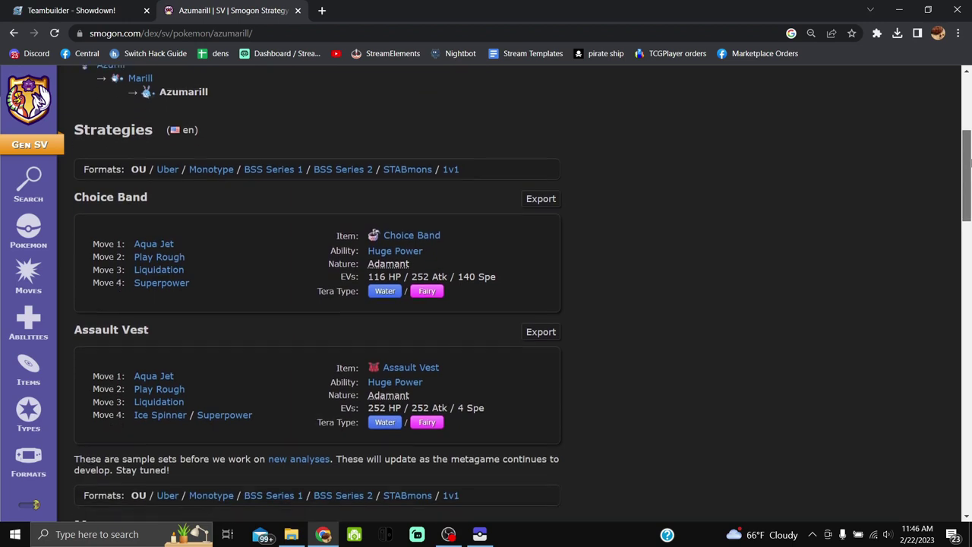
{"action": "left_click", "coordinate": [541, 199]}
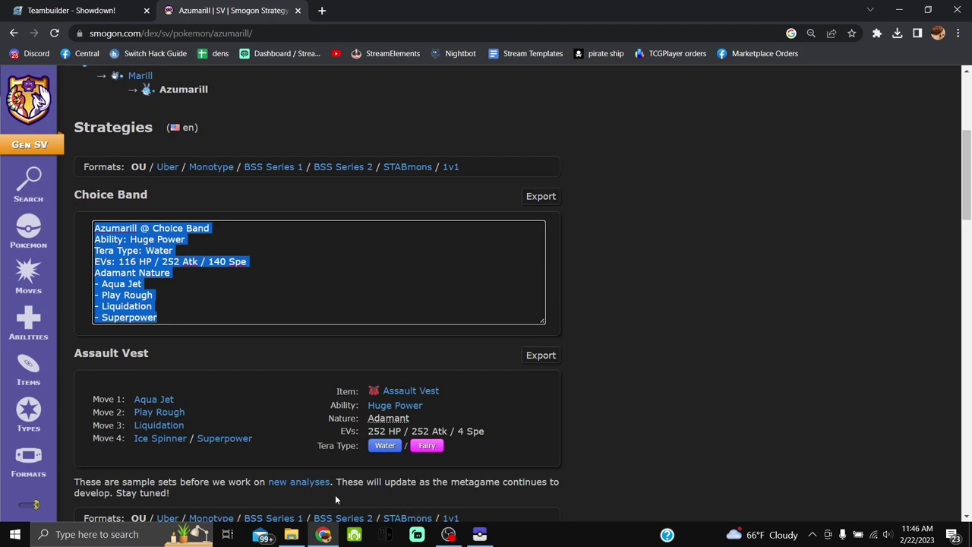
{"action": "left_click", "coordinate": [481, 534]}
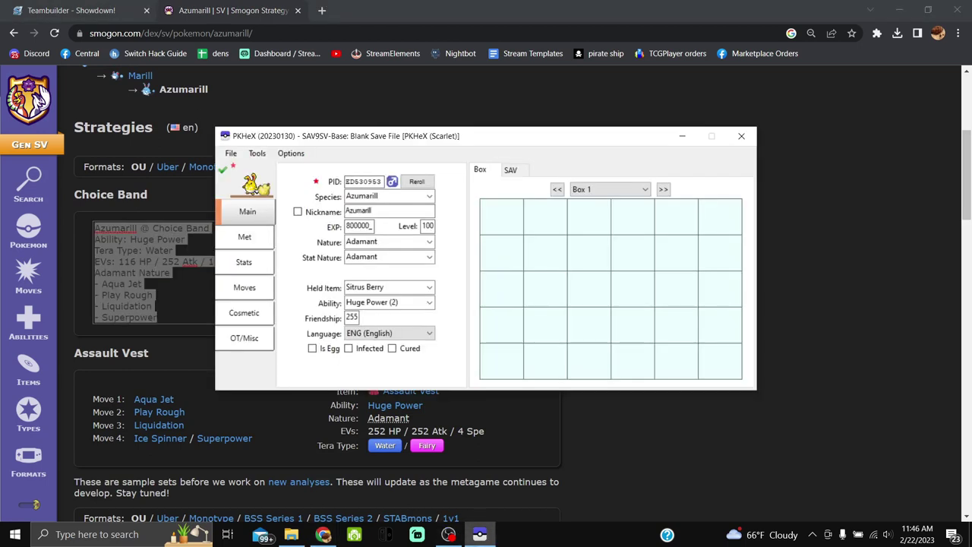
Import Smogon's Choice Band Azumarill set with Auto-Legality Mod, replacing the Sitrus Berry version.
{"action": "left_click", "coordinate": [258, 154]}
{"action": "mouse_move", "coordinate": [277, 168]}
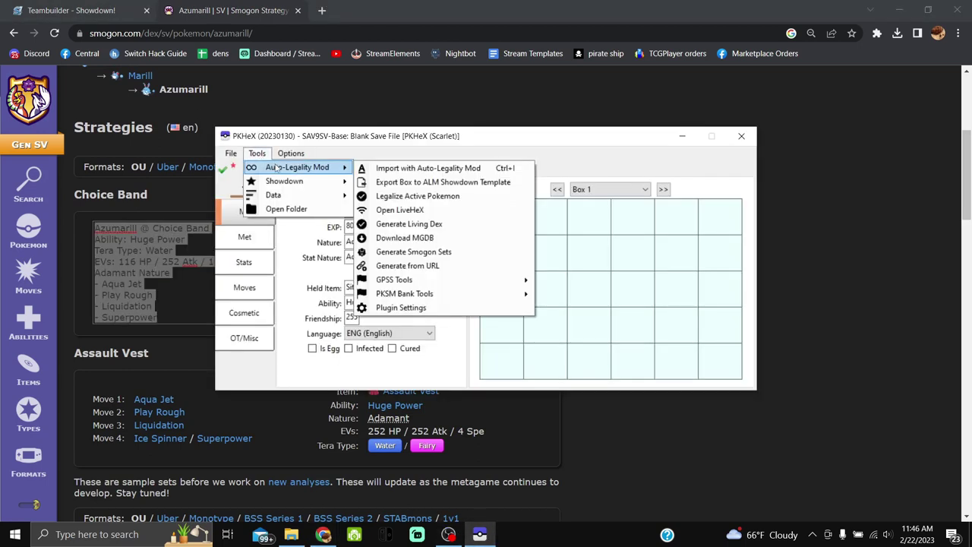
{"action": "left_click", "coordinate": [396, 174]}
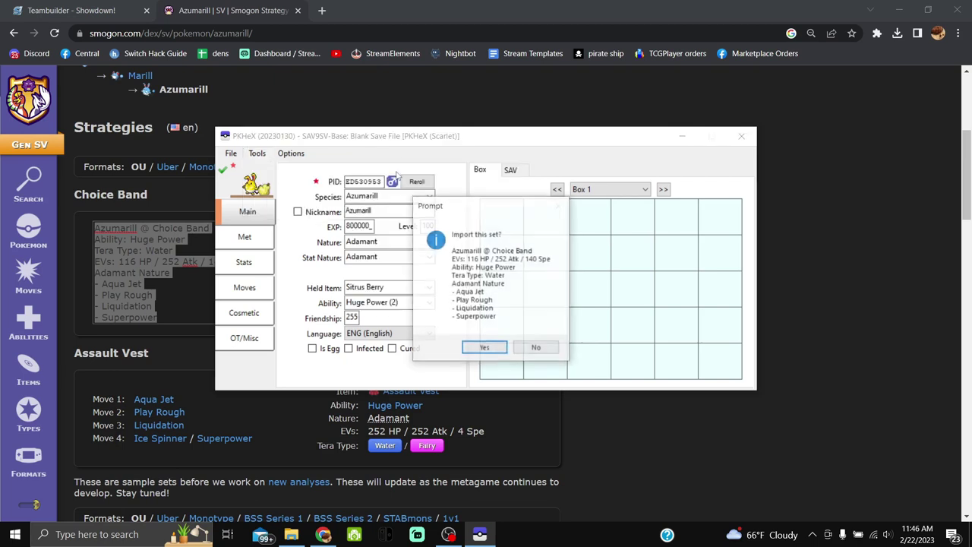
{"action": "left_click", "coordinate": [495, 349]}
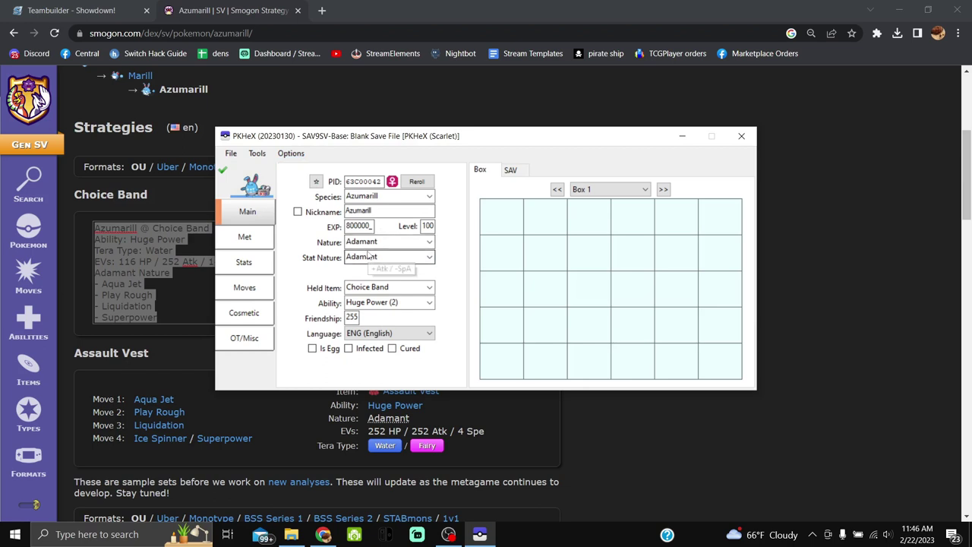
{"action": "left_click", "coordinate": [258, 244]}
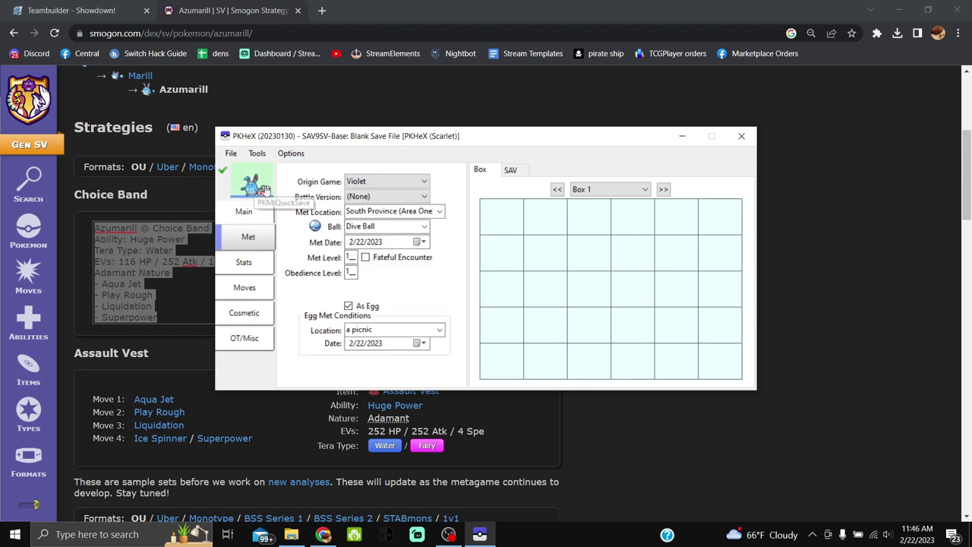
{"action": "left_click", "coordinate": [255, 267]}
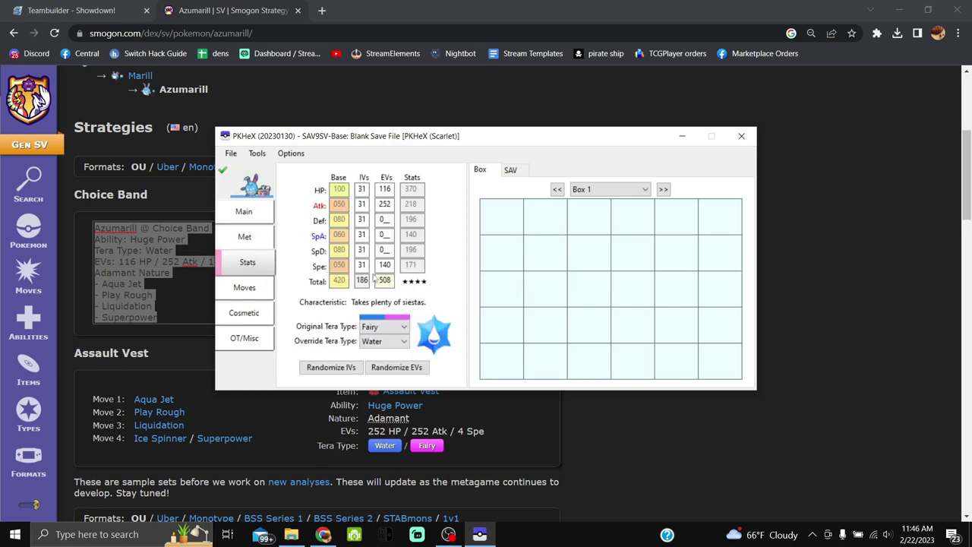
{"action": "left_click", "coordinate": [244, 297]}
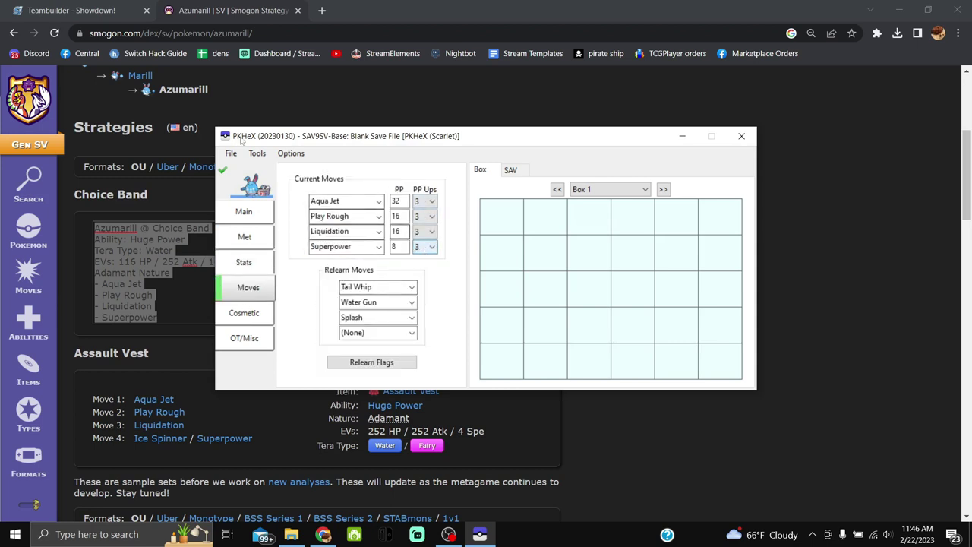
{"action": "left_click", "coordinate": [232, 154]}
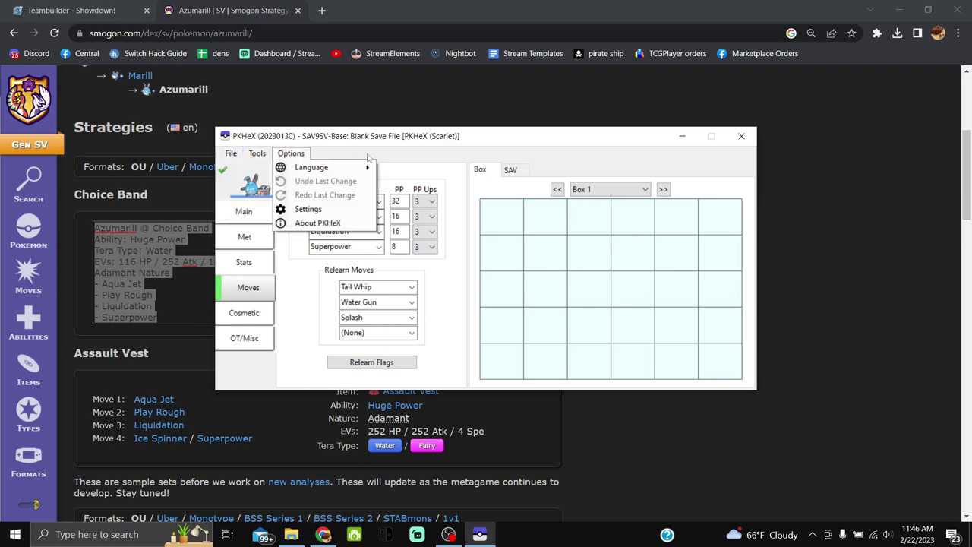
{"action": "left_click", "coordinate": [371, 158]}
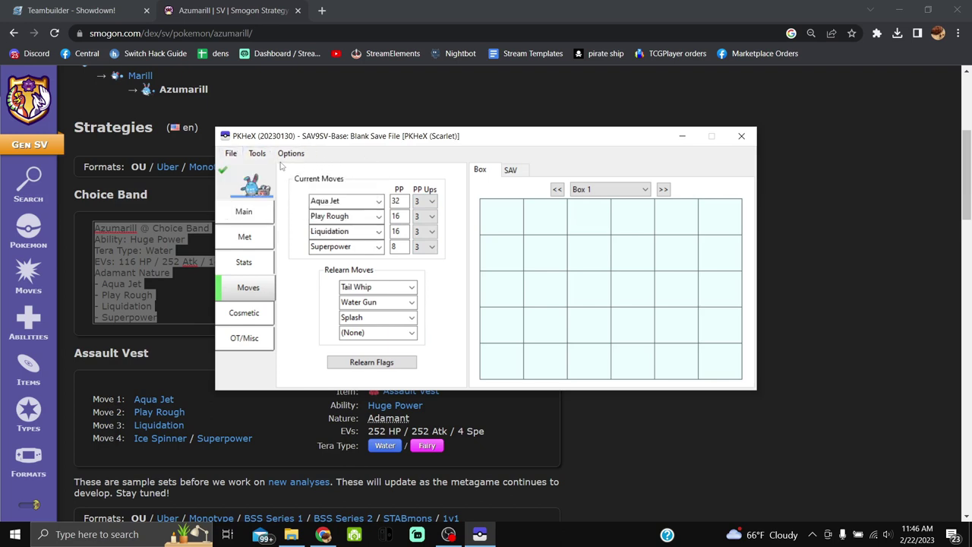
{"action": "left_click", "coordinate": [257, 215]}
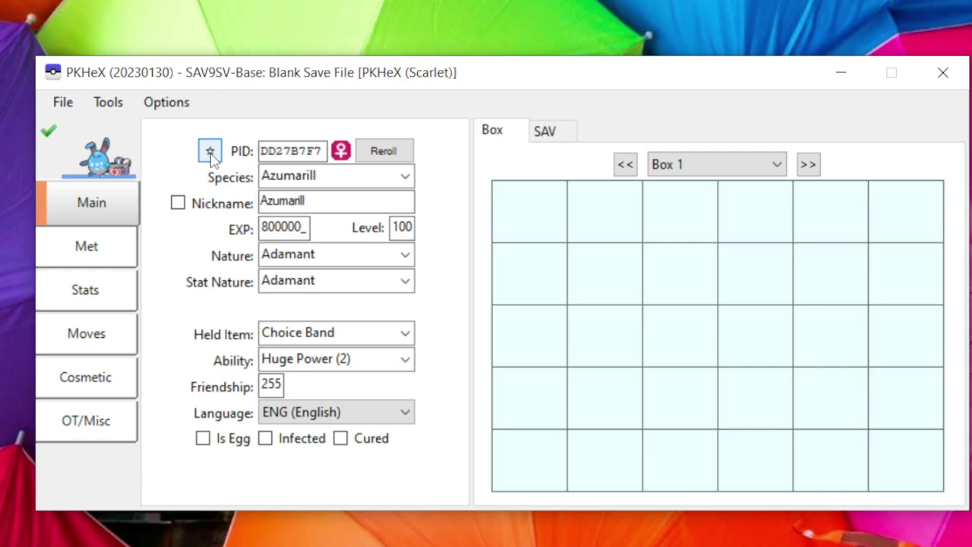
Make the Azumarill shiny with PID 272FC327 and keep its gender female.
{"action": "left_click", "coordinate": [211, 152]}
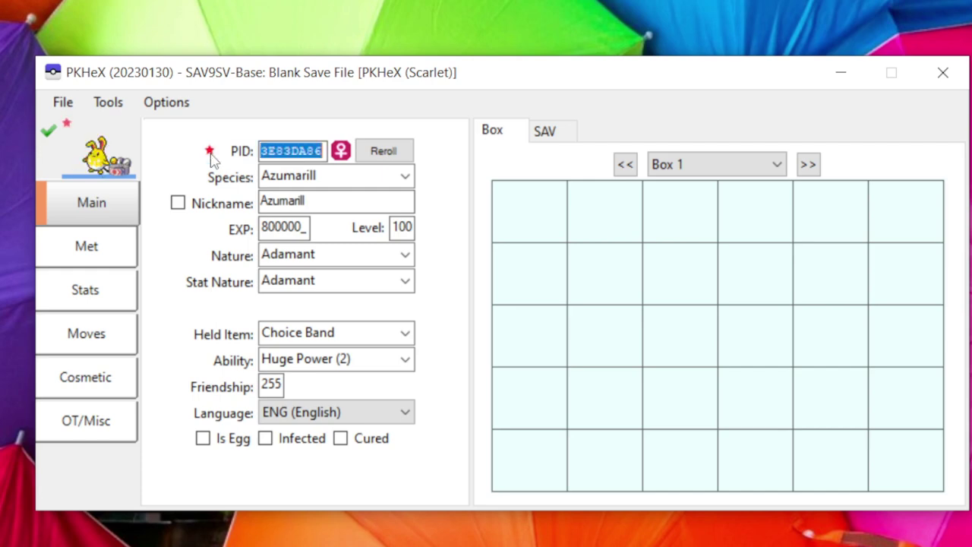
{"action": "left_click", "coordinate": [383, 152]}
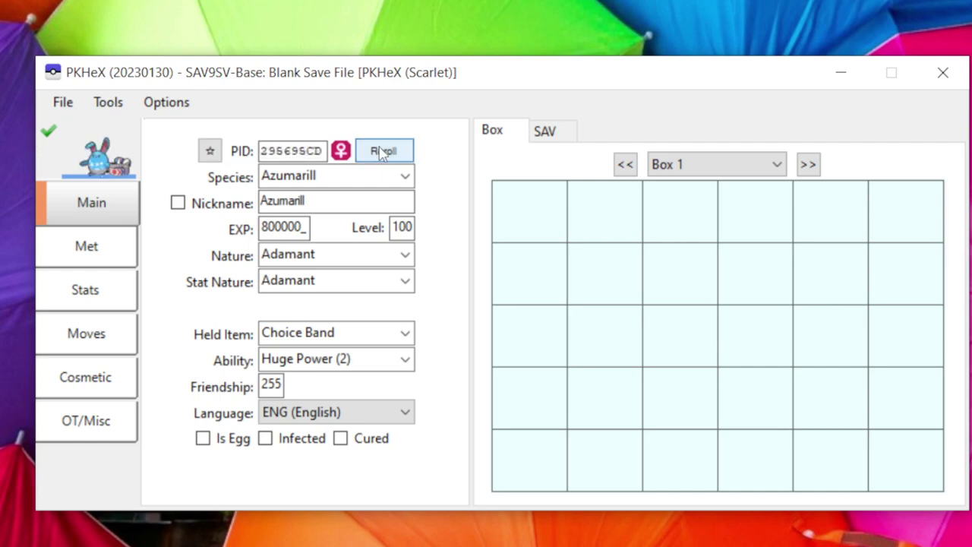
{"action": "left_click", "coordinate": [212, 151]}
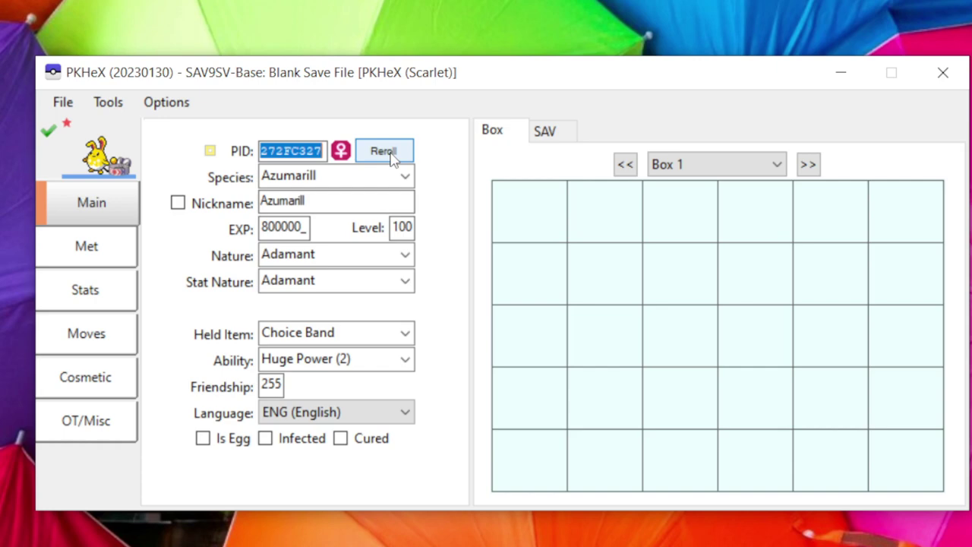
{"action": "left_click", "coordinate": [341, 152]}
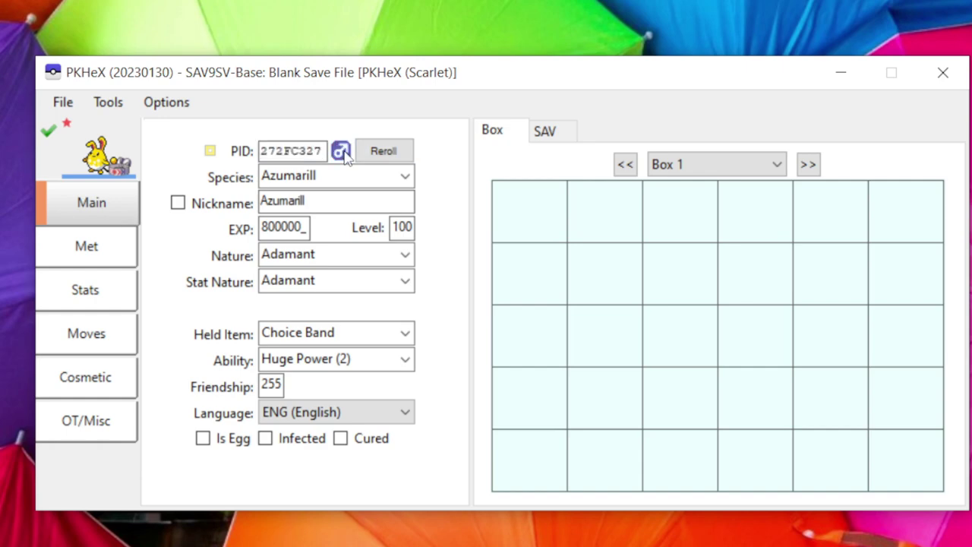
{"action": "left_click", "coordinate": [343, 151]}
{"action": "left_click", "coordinate": [343, 151]}
{"action": "left_click", "coordinate": [343, 151]}
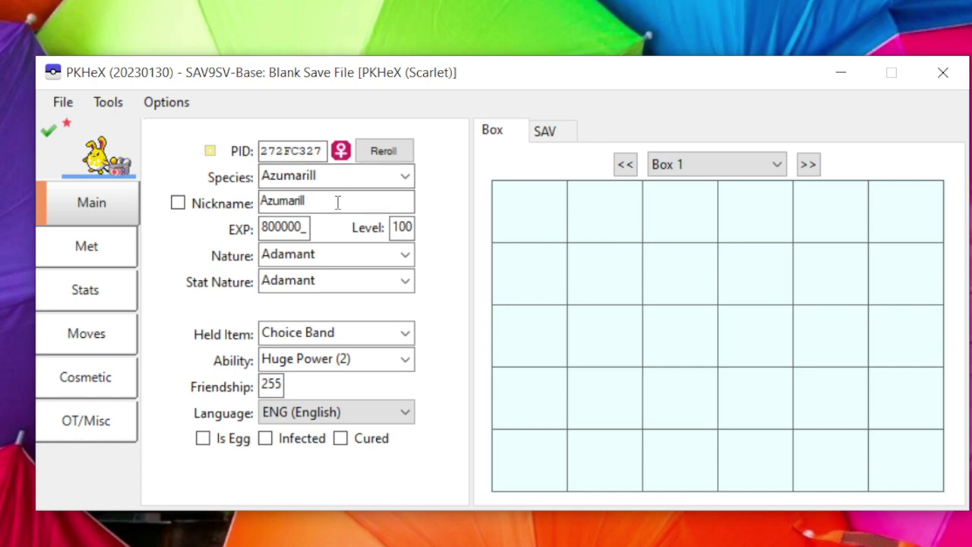
Enable a custom nickname and replace 'Azumarill' with 'Boomer'.
{"action": "left_click", "coordinate": [177, 203]}
{"action": "left_click", "coordinate": [332, 207]}
{"action": "double_click", "coordinate": [332, 206]}
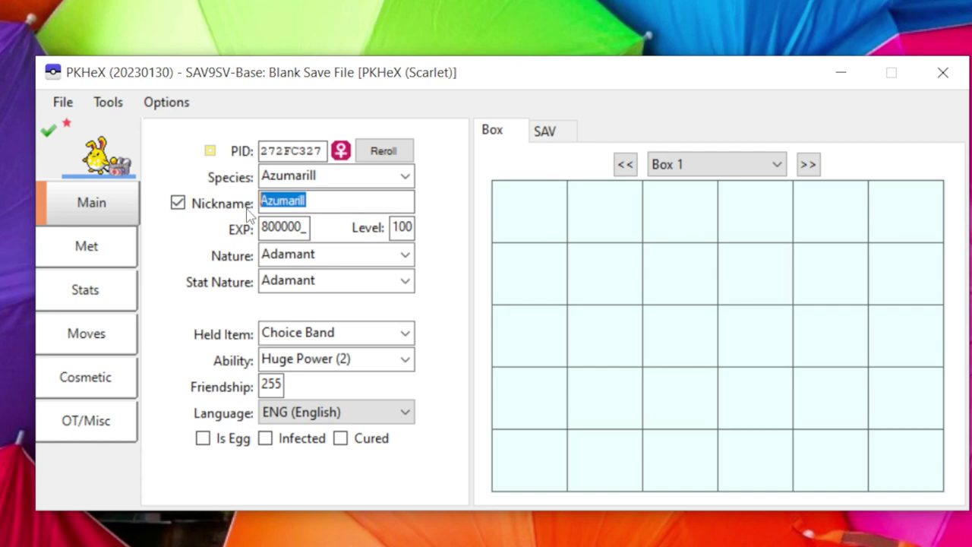
{"action": "type", "text": "B"}
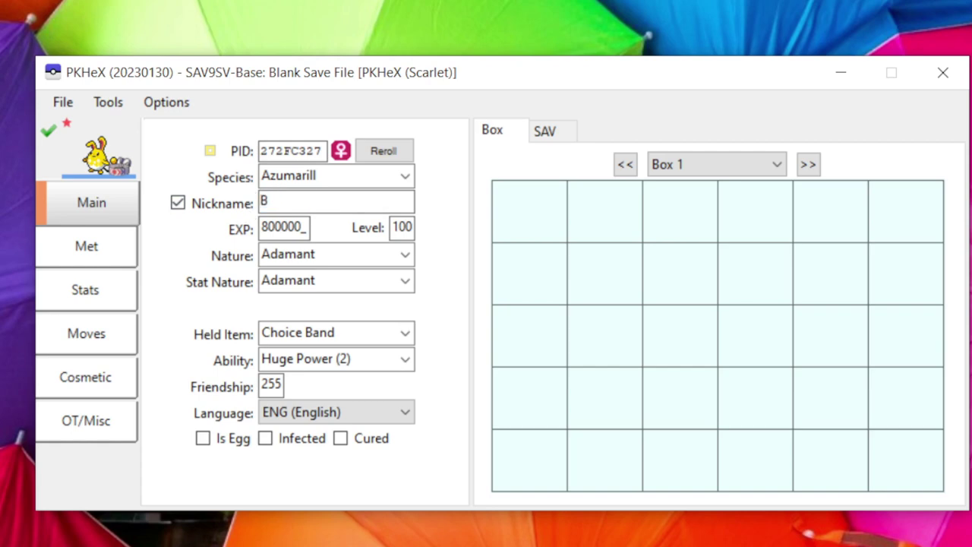
{"action": "type", "text": "oomer"}
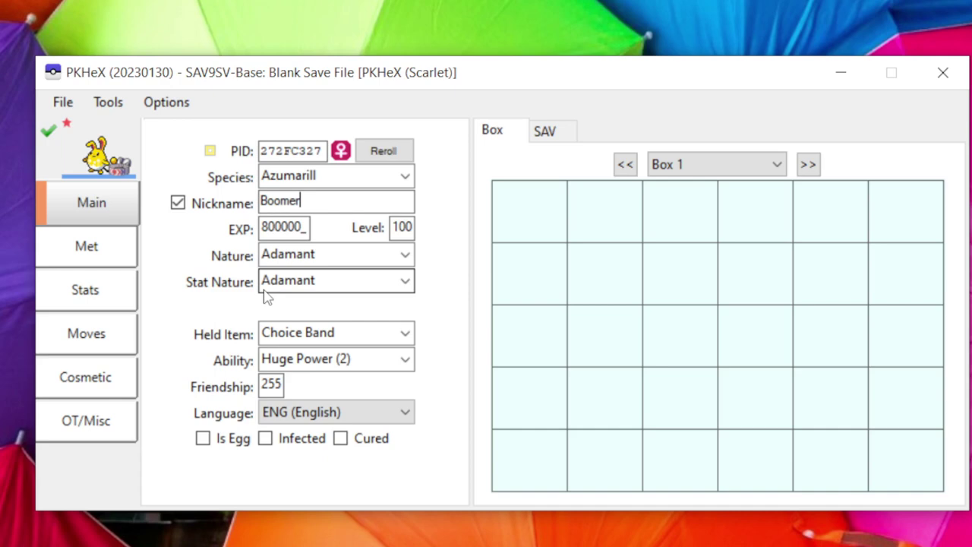
Set the nature to Jolly so the stat nature matches.
{"action": "left_click", "coordinate": [323, 255]}
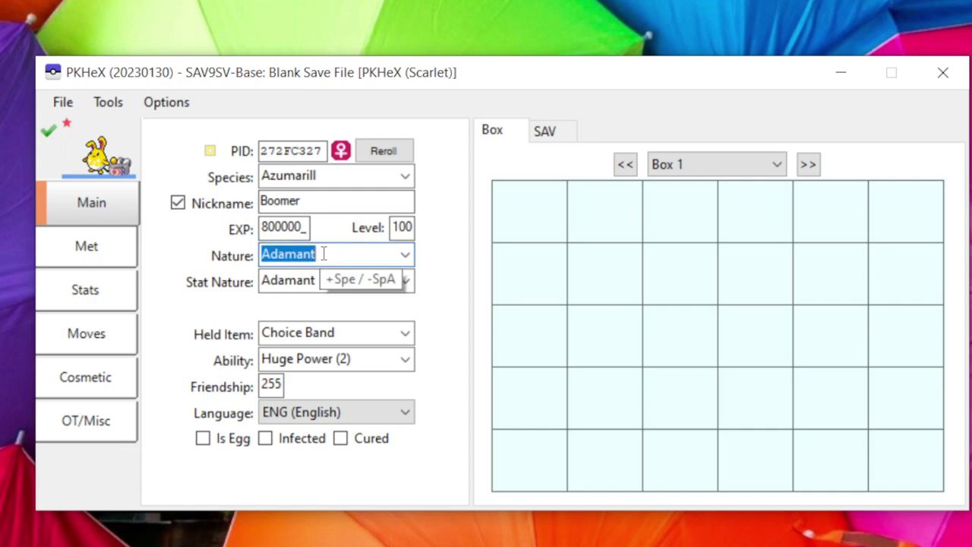
{"action": "type", "text": "jolly"}
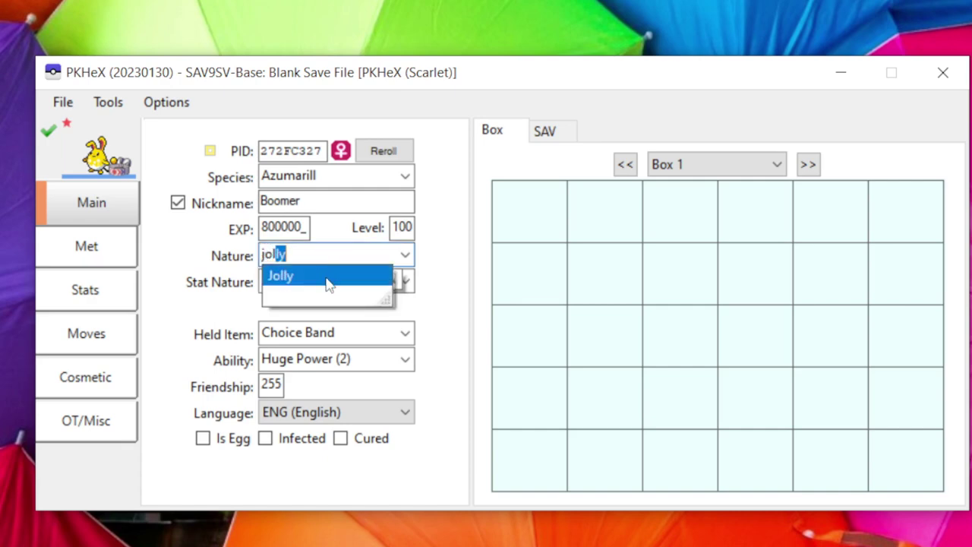
{"action": "left_click", "coordinate": [328, 279]}
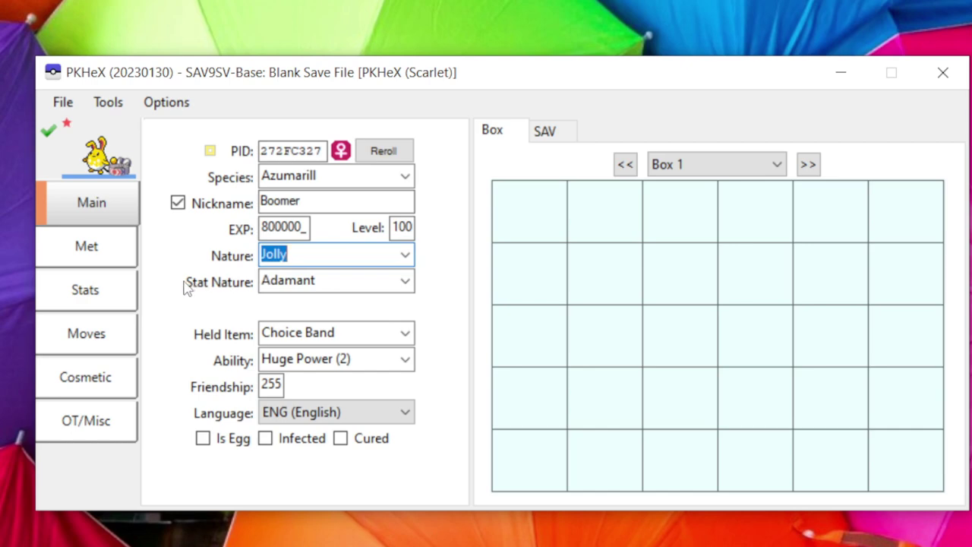
{"action": "key", "text": "Return"}
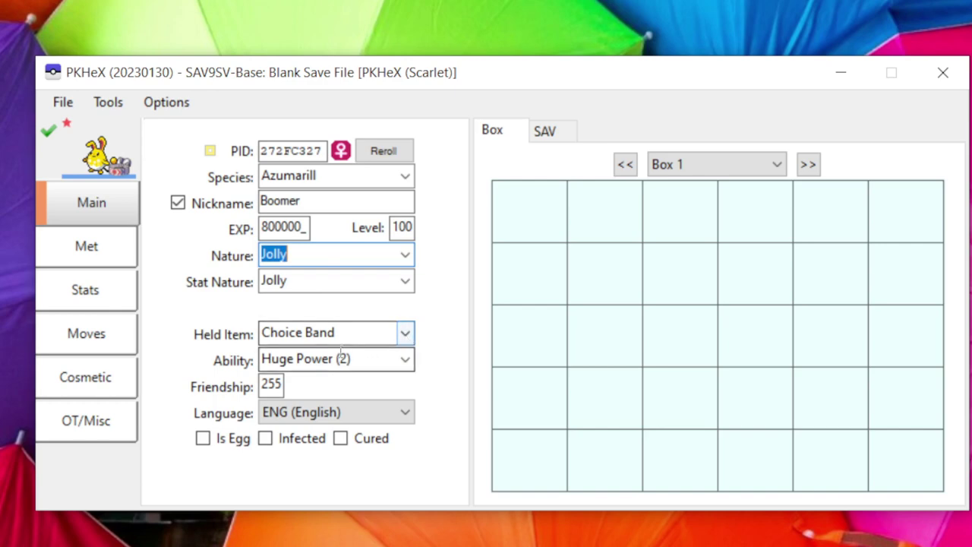
Keep Huge Power as the ability and English as the language.
{"action": "left_click", "coordinate": [414, 365]}
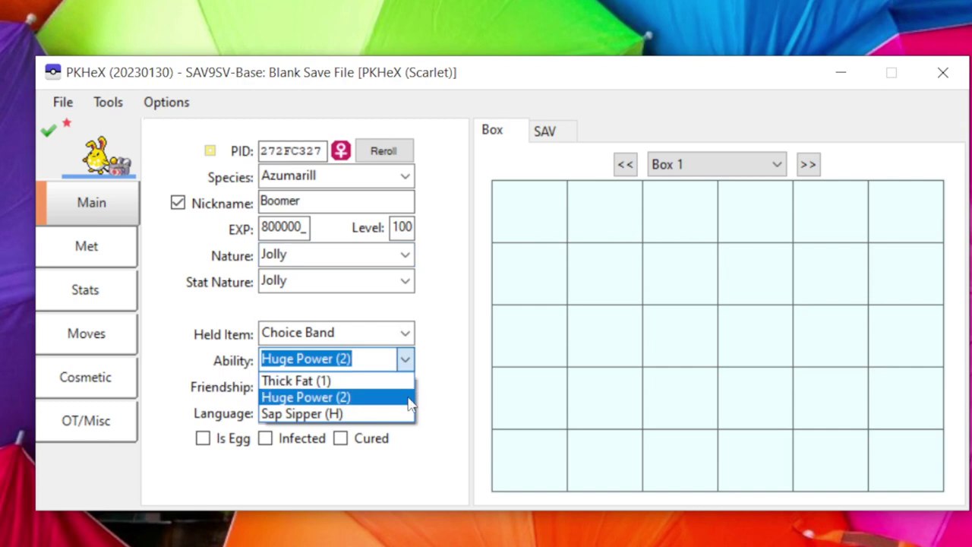
{"action": "left_click", "coordinate": [407, 401]}
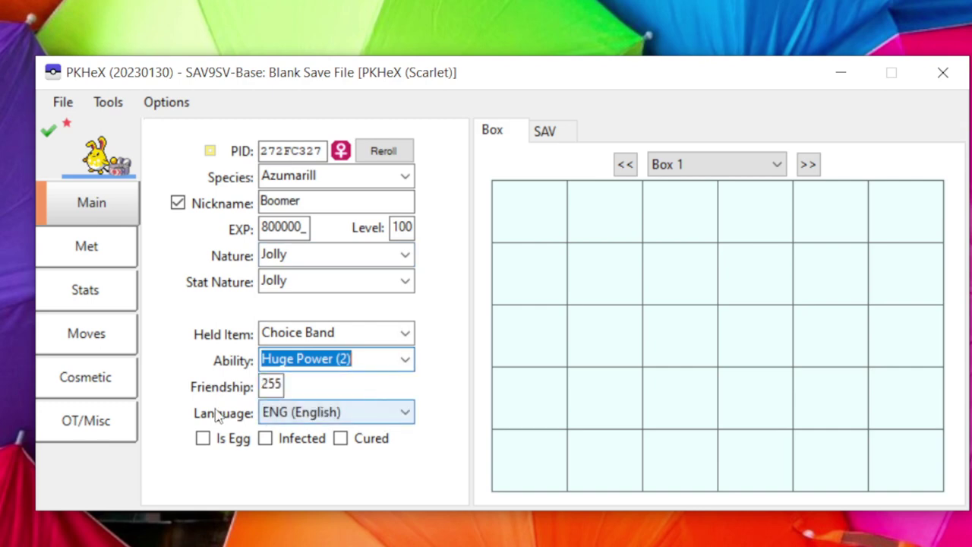
{"action": "left_click", "coordinate": [405, 412]}
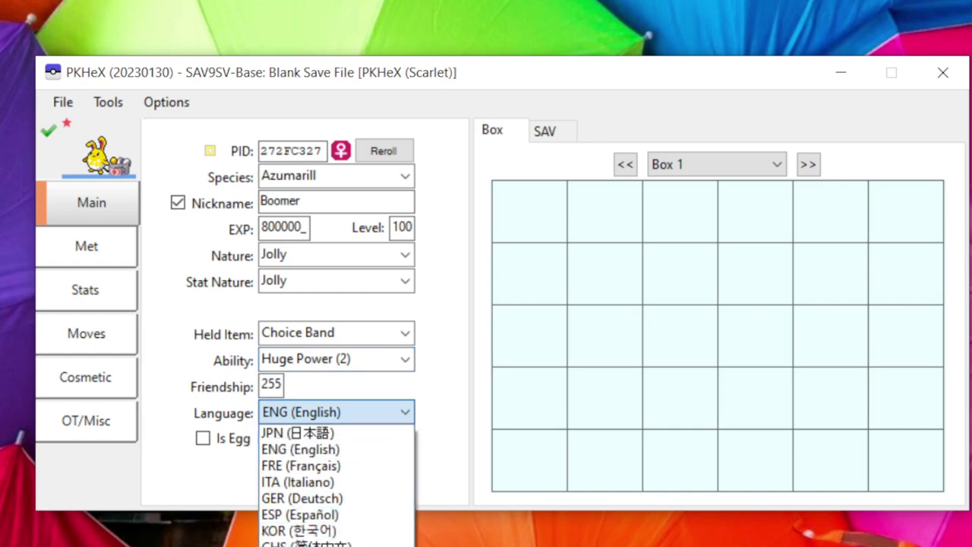
{"action": "left_click", "coordinate": [445, 413]}
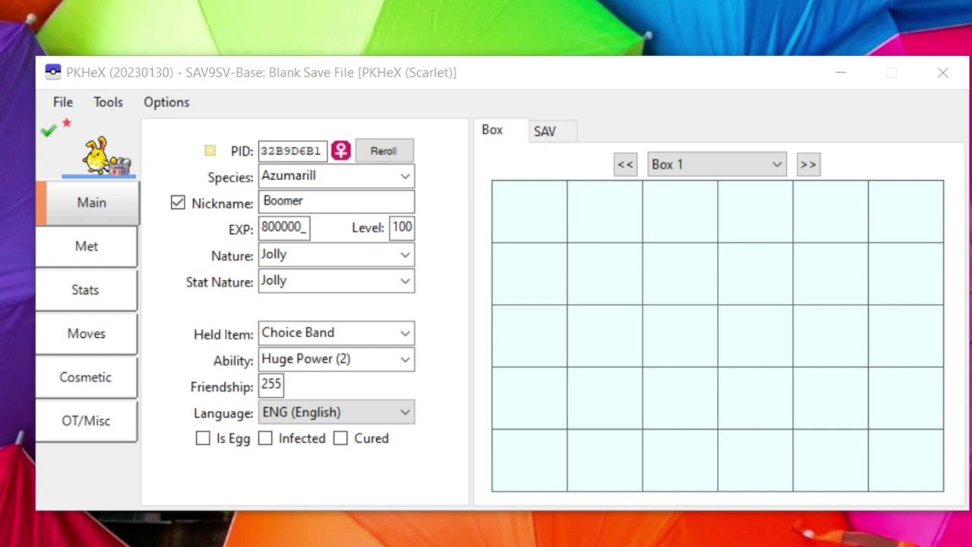
Set the Azumarill's origin game to Scarlet on the Met tab and run the legality check.
{"action": "left_click", "coordinate": [90, 255]}
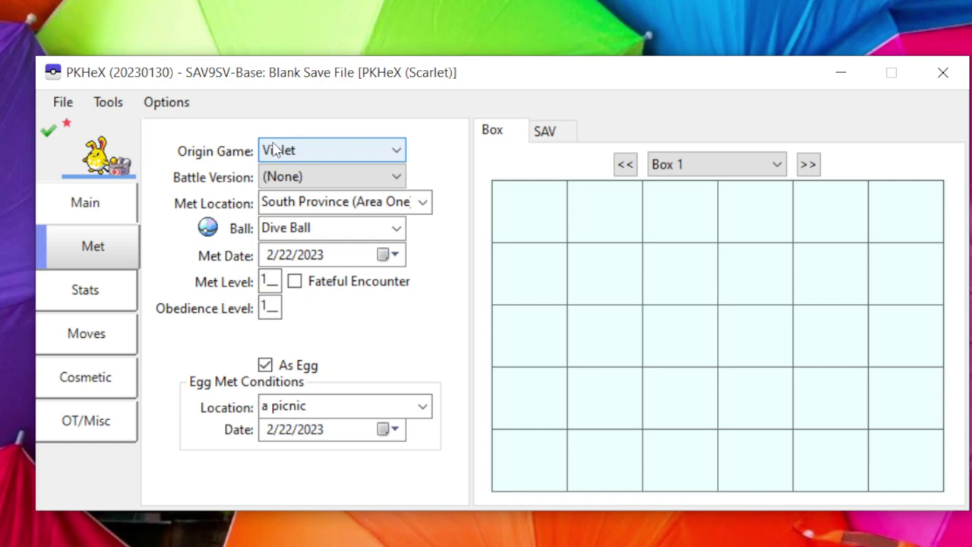
{"action": "left_click", "coordinate": [277, 150]}
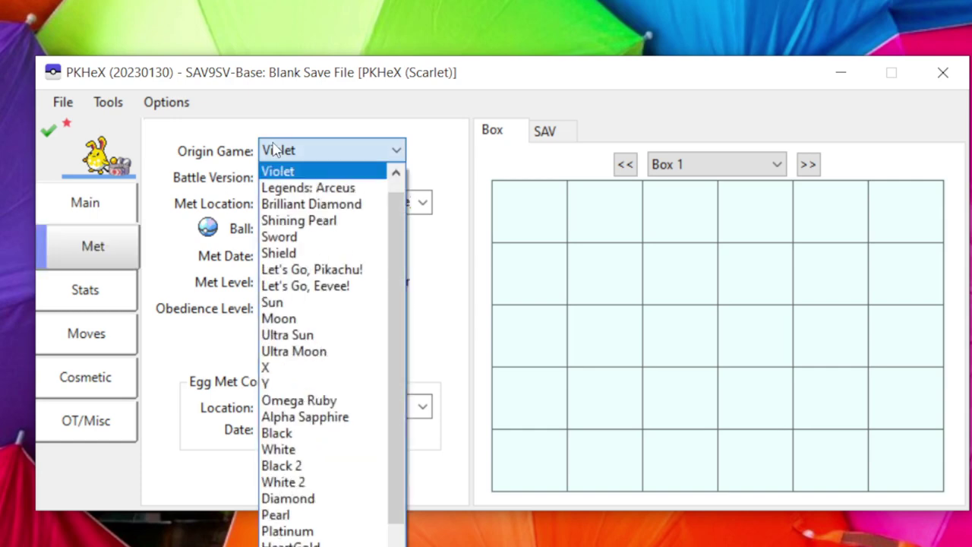
{"action": "left_click_drag", "start_coordinate": [392, 215], "coordinate": [394, 209]}
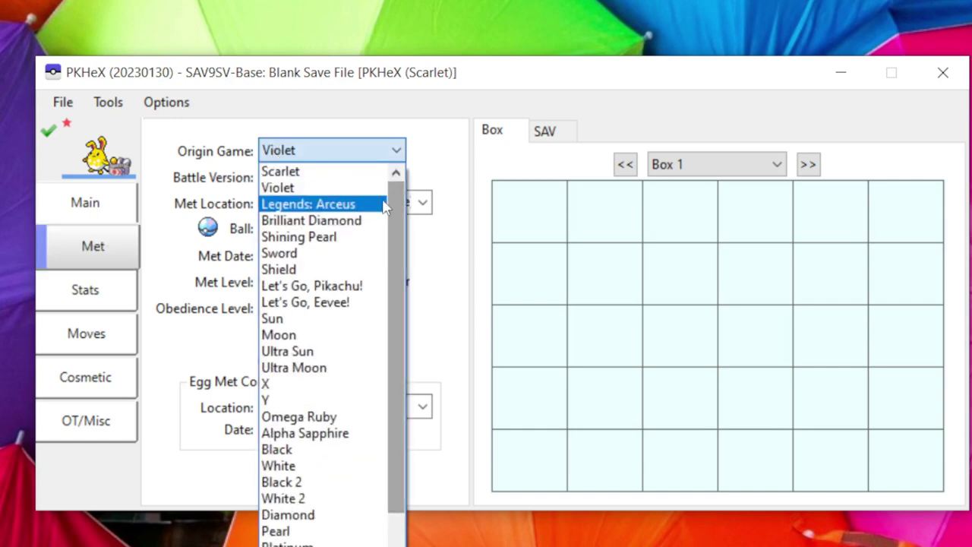
{"action": "left_click", "coordinate": [357, 169]}
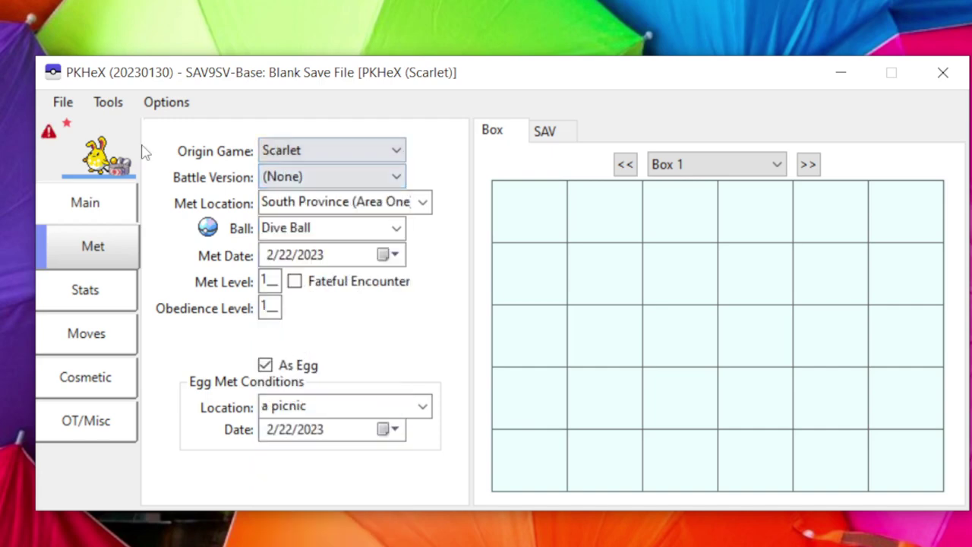
{"action": "left_click", "coordinate": [50, 133]}
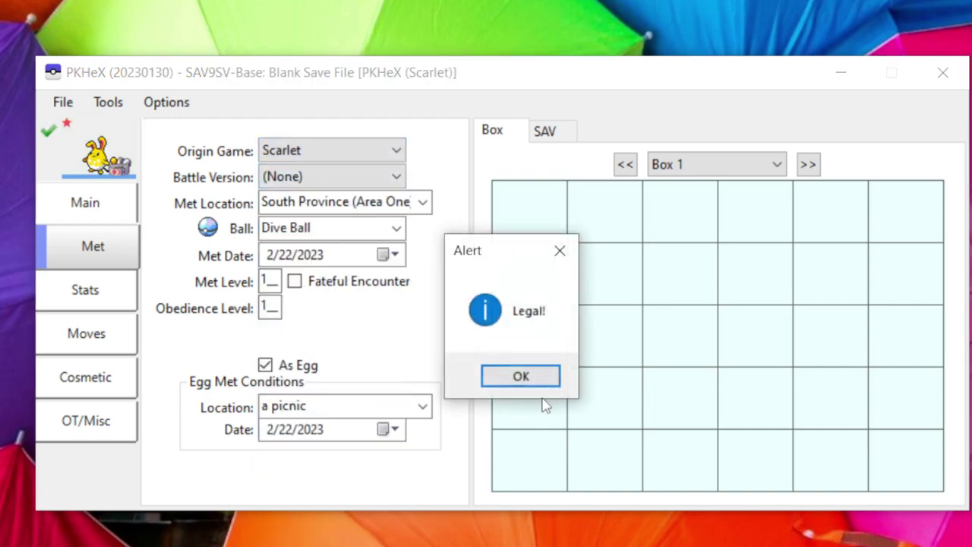
Dismiss the Legal! alert and check the ball list, keeping the Dive Ball.
{"action": "left_click", "coordinate": [521, 377]}
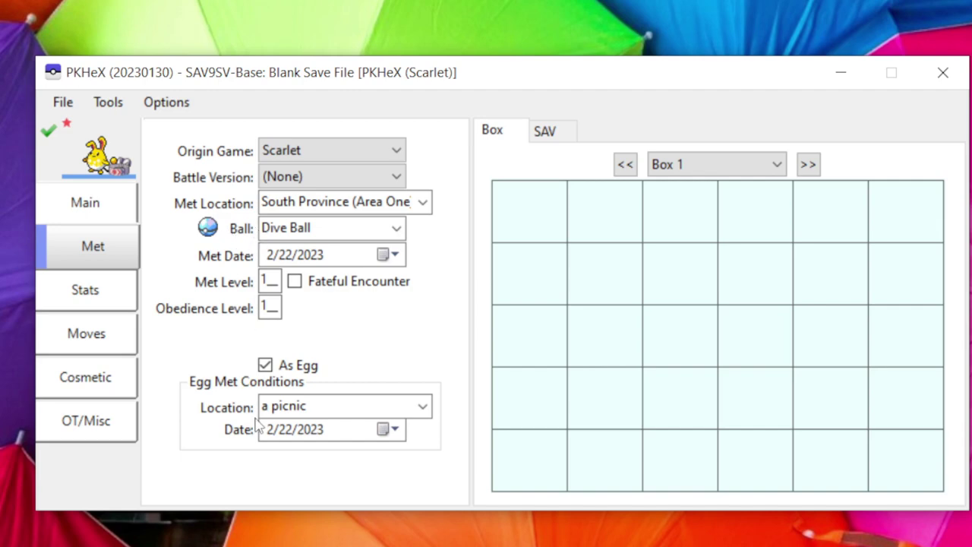
{"action": "left_click", "coordinate": [210, 230]}
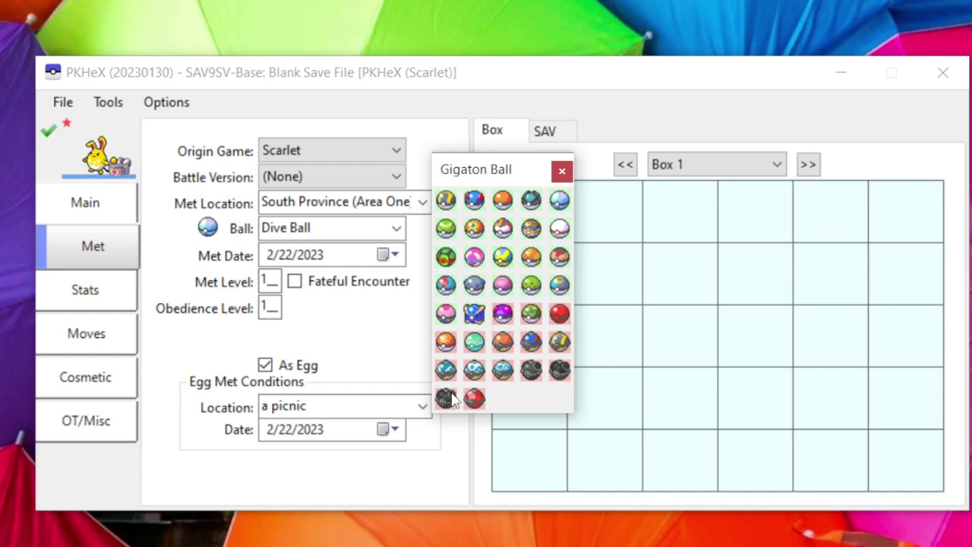
{"action": "left_click", "coordinate": [562, 172]}
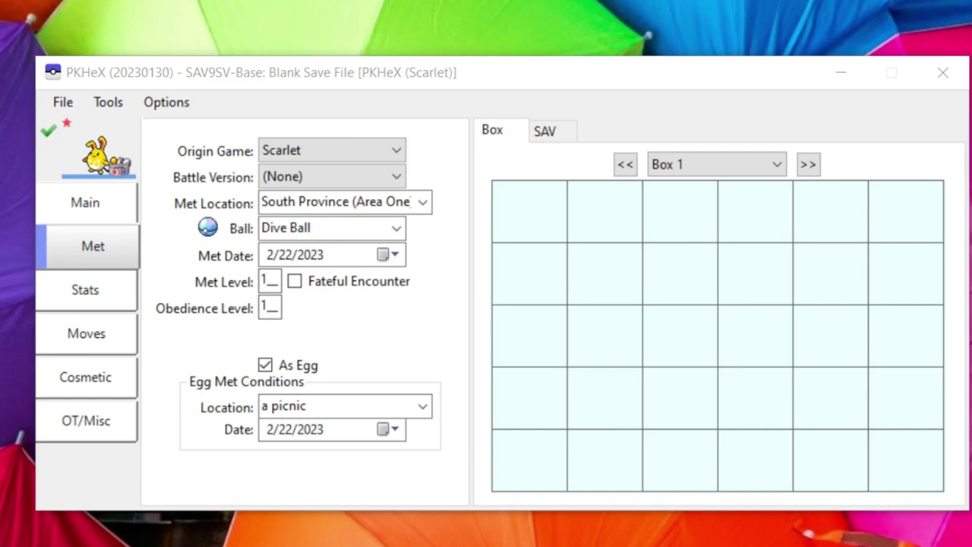
Set the HP IV to 31 with hyper training turned off.
{"action": "left_click", "coordinate": [111, 310]}
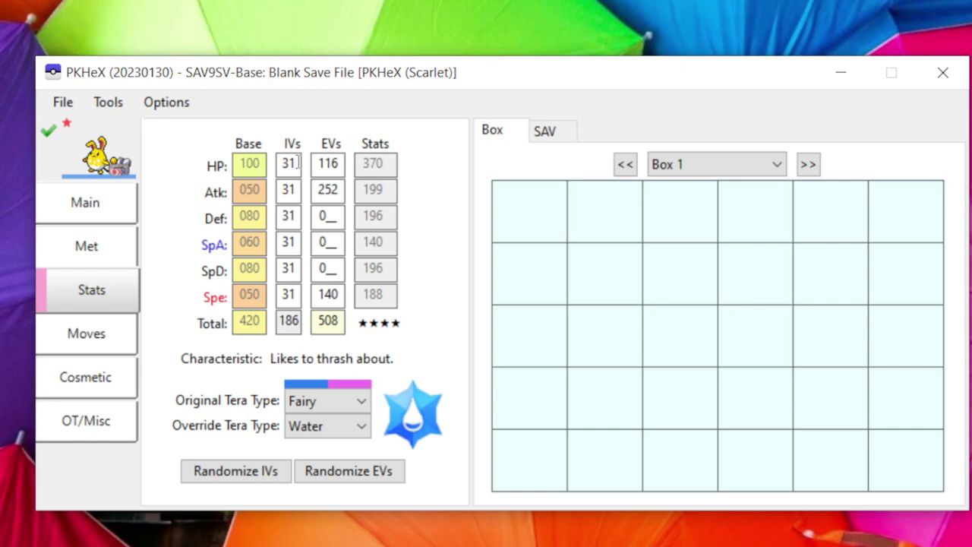
{"action": "left_click_drag", "start_coordinate": [298, 163], "coordinate": [278, 164]}
{"action": "type", "text": "1"}
{"action": "left_click", "coordinate": [291, 166], "text": "shift"}
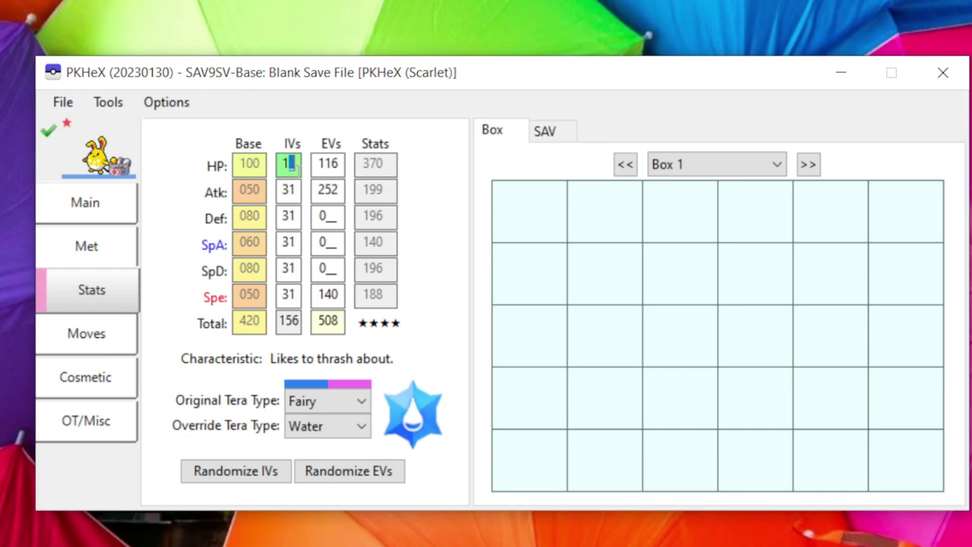
{"action": "left_click", "coordinate": [292, 165], "text": "ctrl"}
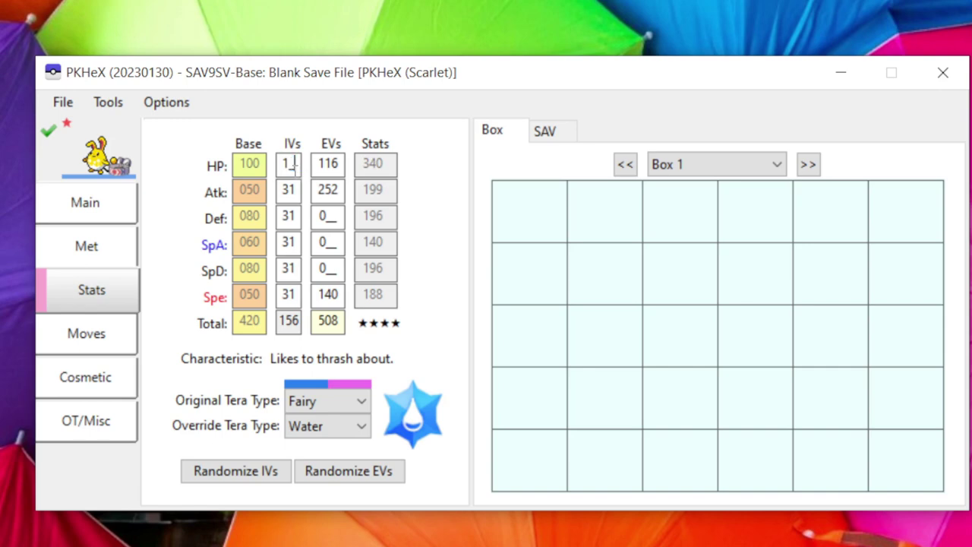
{"action": "double_click", "coordinate": [293, 166]}
{"action": "type", "text": "31"}
Set the HP EV to 116, bringing the EV total to 508.
{"action": "left_click_drag", "start_coordinate": [339, 164], "coordinate": [325, 163]}
{"action": "type", "text": "24"}
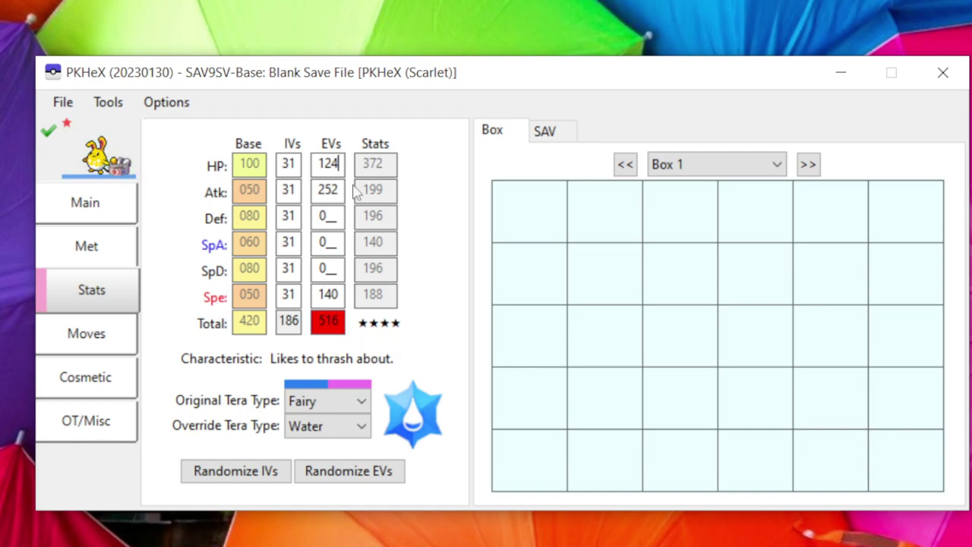
{"action": "left_click_drag", "start_coordinate": [344, 161], "coordinate": [319, 164]}
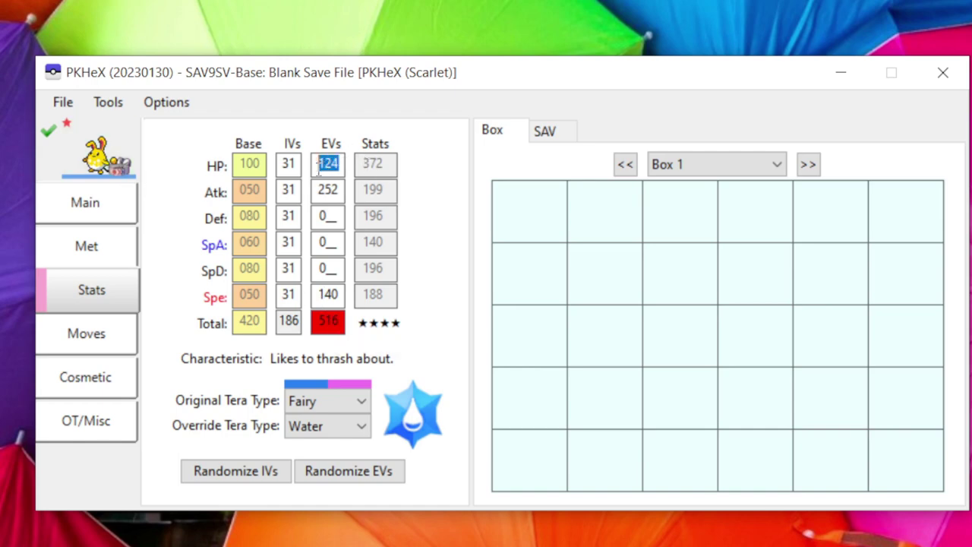
{"action": "type", "text": "116"}
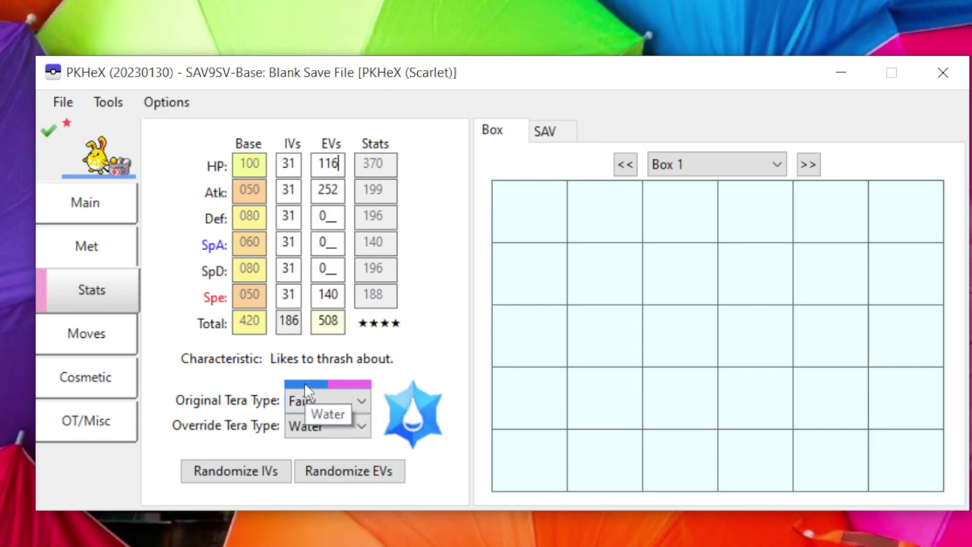
Change the override Tera Type from Water to Ground.
{"action": "left_click", "coordinate": [363, 428]}
{"action": "scroll", "coordinate": [326, 471], "scroll_direction": "up", "scroll_amount": 3}
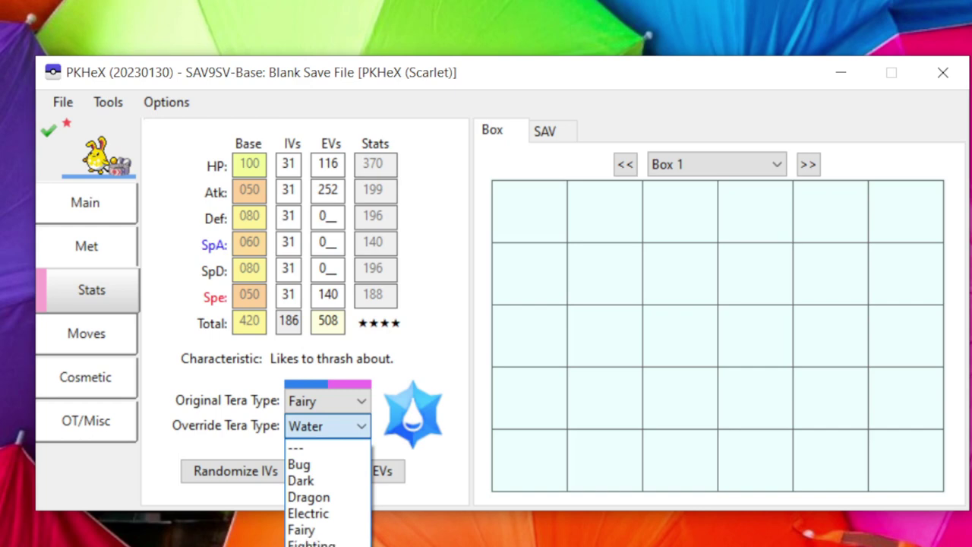
{"action": "left_click", "coordinate": [327, 545]}
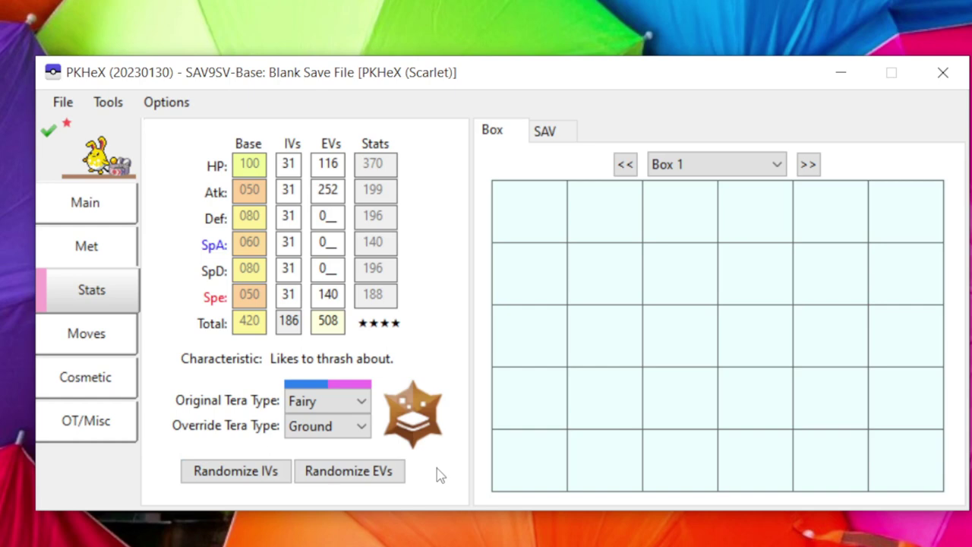
Set PP Ups to 1 for Aqua Jet and Liquidation, and 0 for Superpower.
{"action": "left_click", "coordinate": [104, 350]}
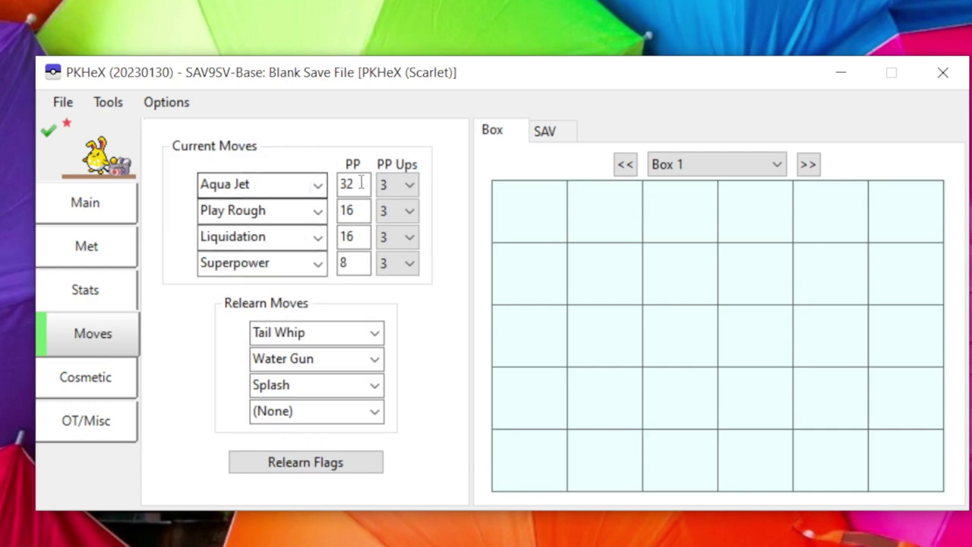
{"action": "left_click", "coordinate": [407, 188]}
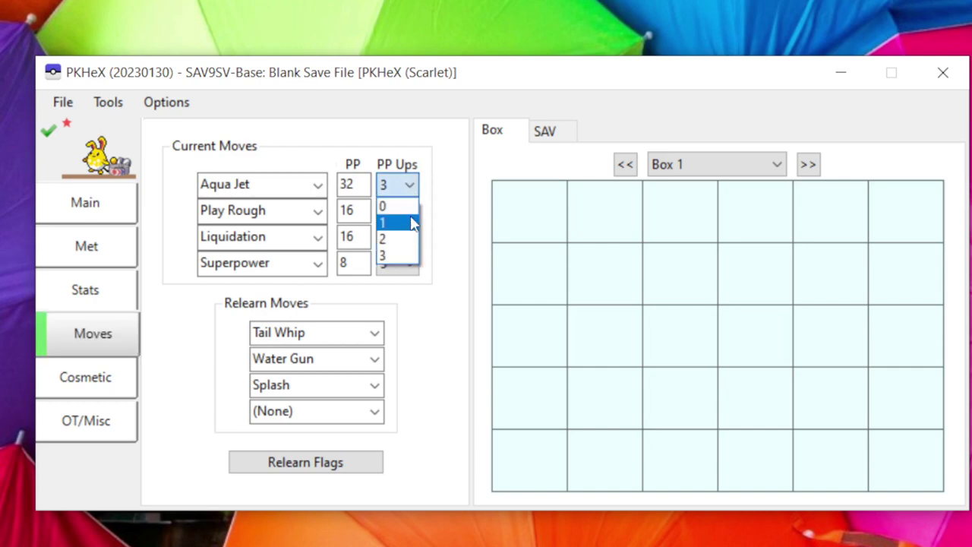
{"action": "left_click", "coordinate": [410, 219]}
{"action": "left_click", "coordinate": [410, 237]}
{"action": "left_click", "coordinate": [403, 274]}
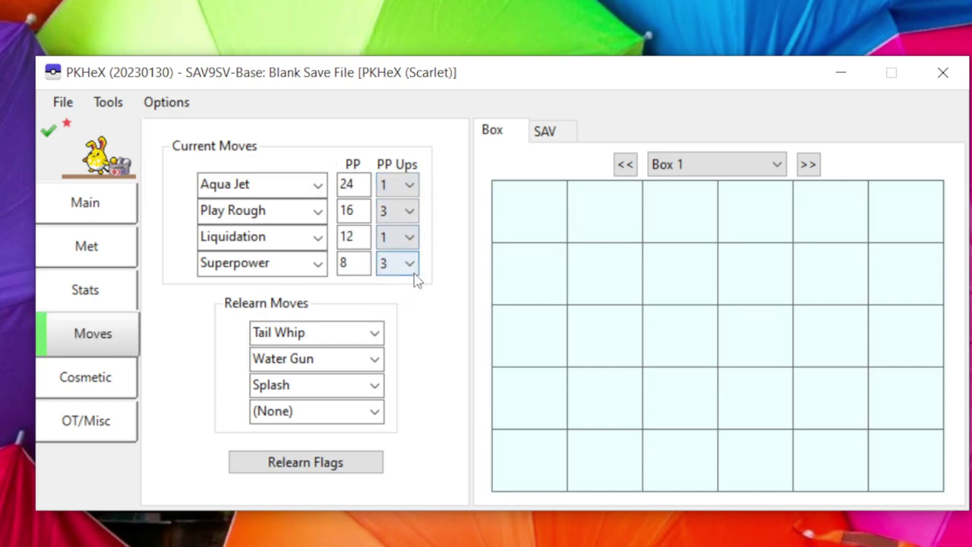
{"action": "left_click", "coordinate": [410, 263]}
{"action": "left_click", "coordinate": [396, 284]}
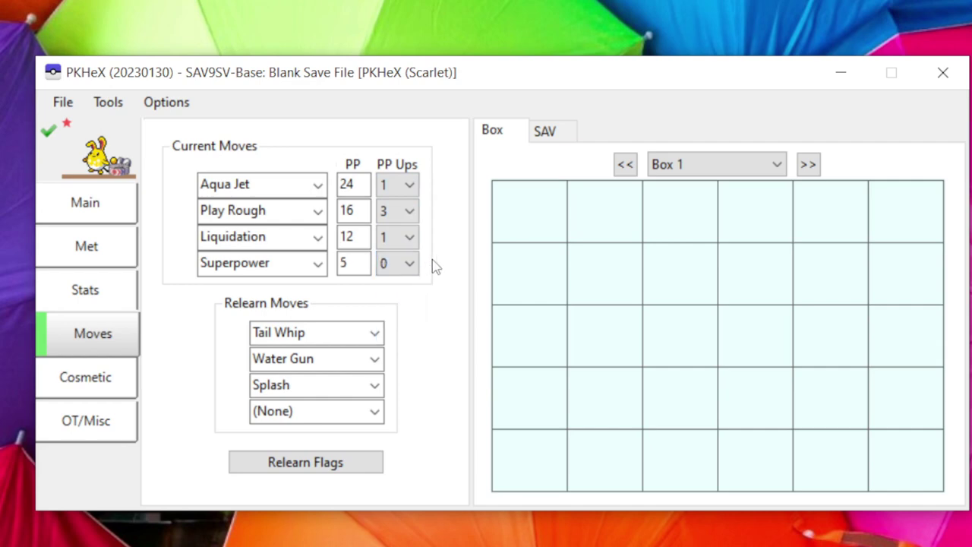
Replace Play Rough with Waterfall in move slot 2 and confirm it is flagged as invalid.
{"action": "left_click", "coordinate": [280, 211]}
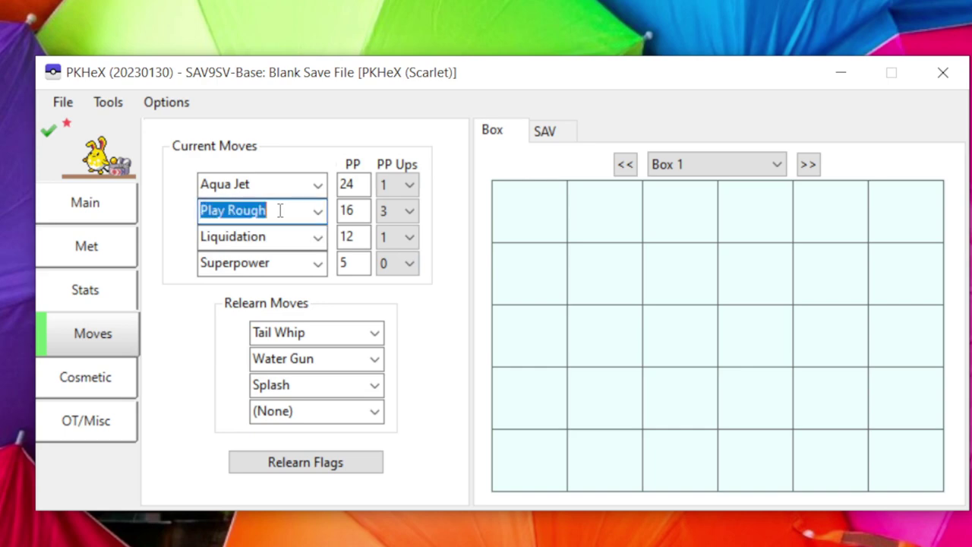
{"action": "type", "text": "water Gun"}
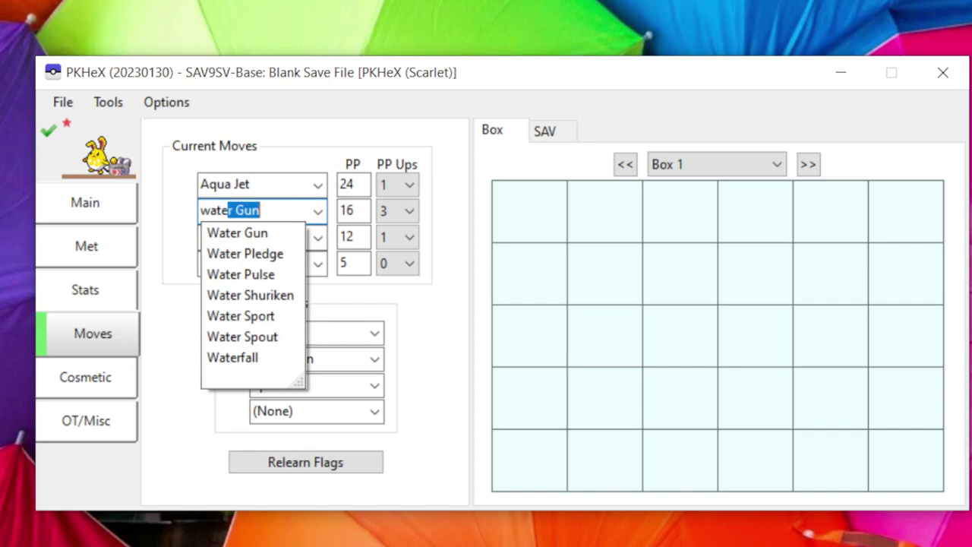
{"action": "left_click", "coordinate": [276, 360]}
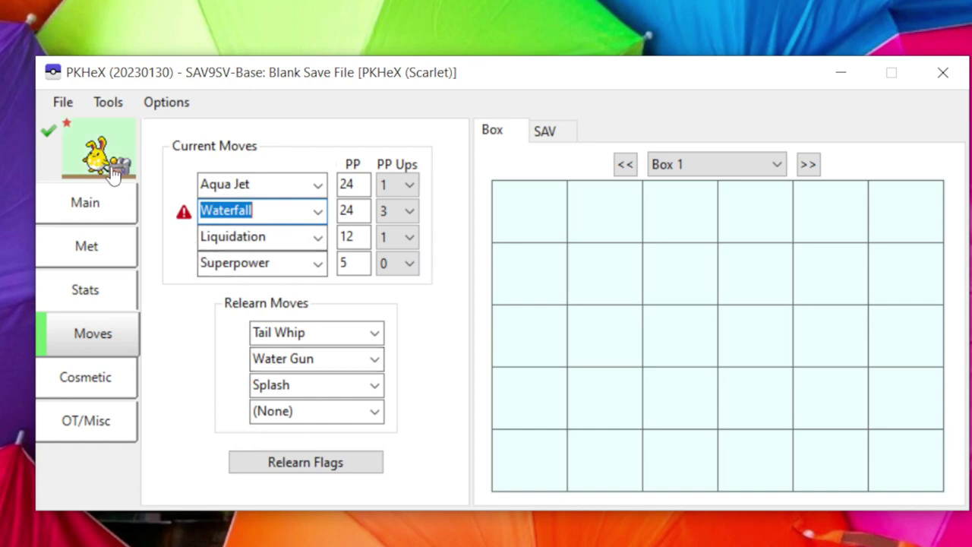
{"action": "left_click", "coordinate": [50, 133]}
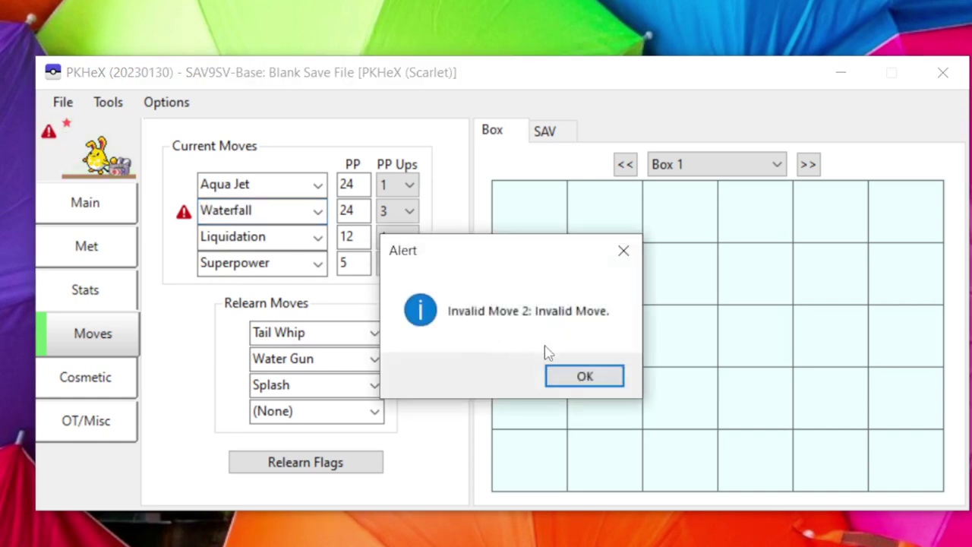
{"action": "left_click", "coordinate": [582, 374]}
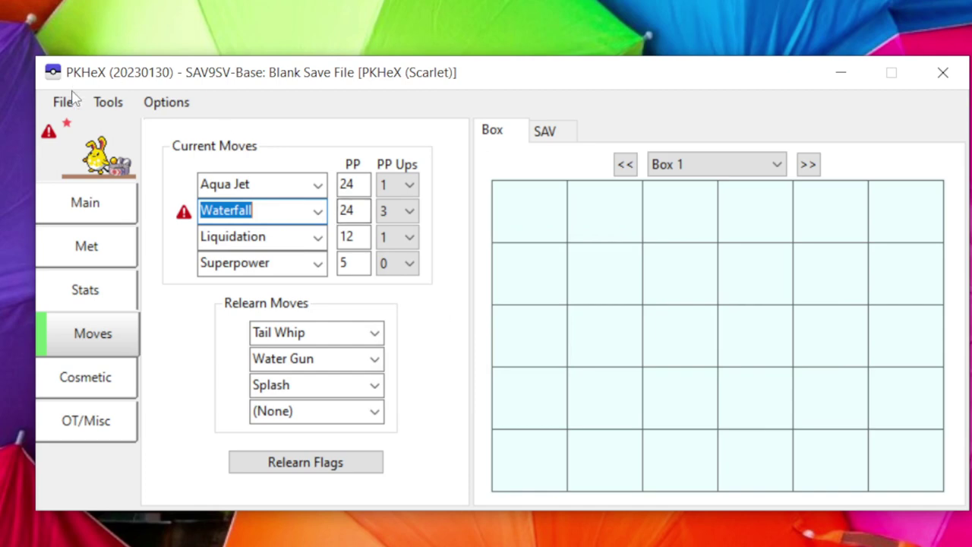
Legalize the active Pokémon with Auto-Legality Mod, keeping Waterfall and setting all PP Ups to 3.
{"action": "left_click", "coordinate": [99, 104]}
{"action": "mouse_move", "coordinate": [128, 126]}
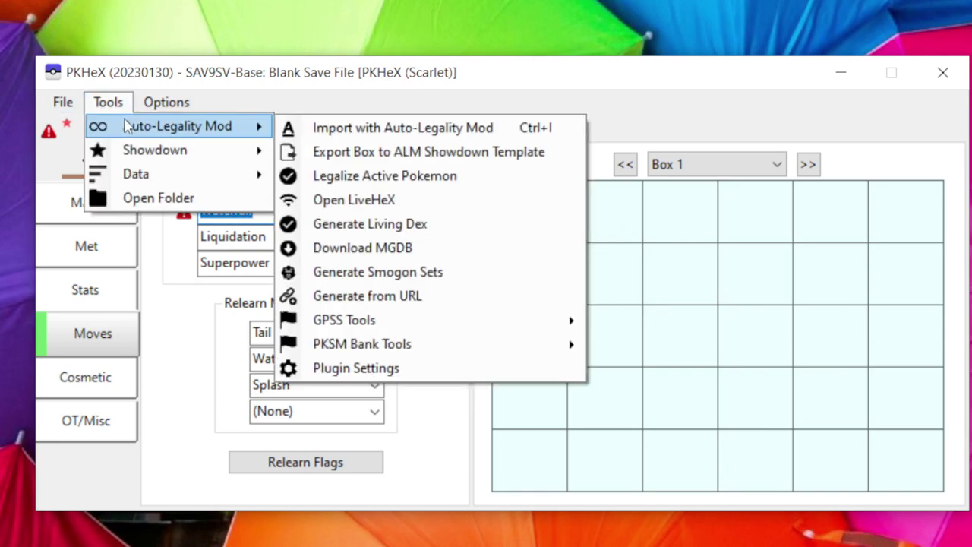
{"action": "left_click", "coordinate": [328, 177]}
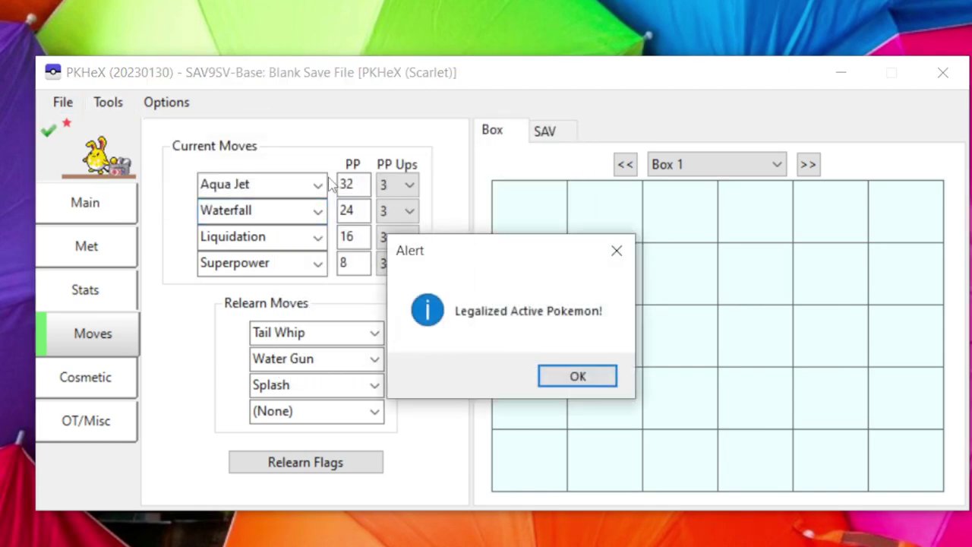
{"action": "left_click", "coordinate": [562, 377]}
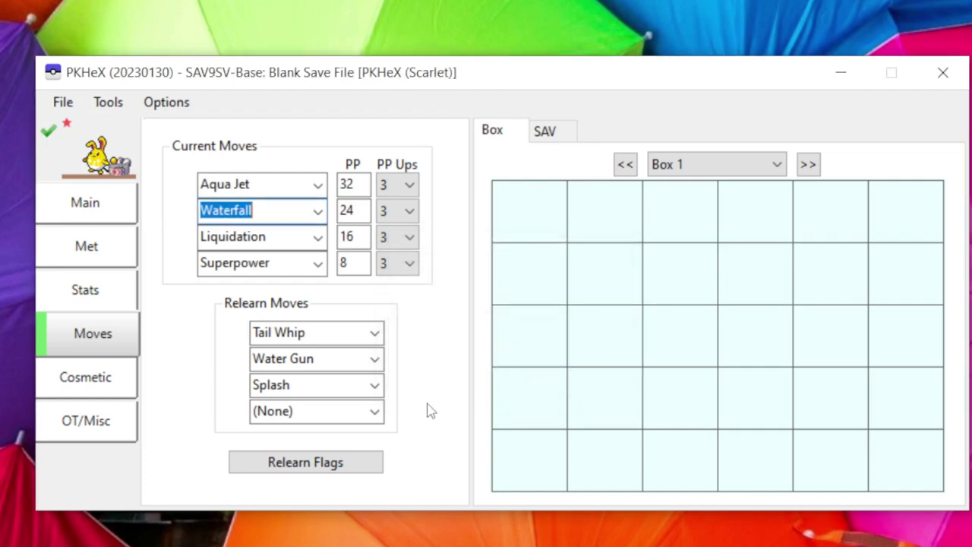
Give all TR relearn flags, including TR 77 Waterfall, and save them.
{"action": "left_click", "coordinate": [345, 468]}
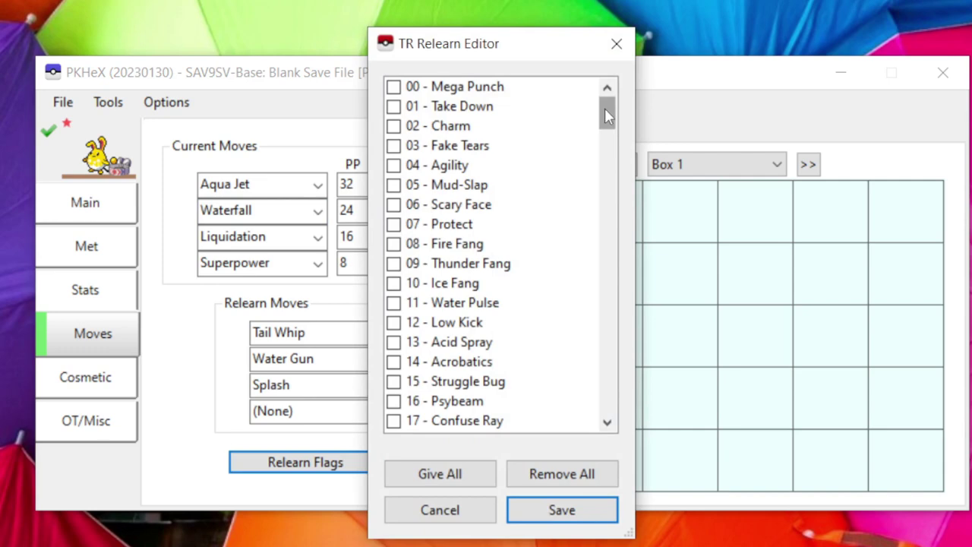
{"action": "left_click_drag", "start_coordinate": [606, 114], "coordinate": [619, 247]}
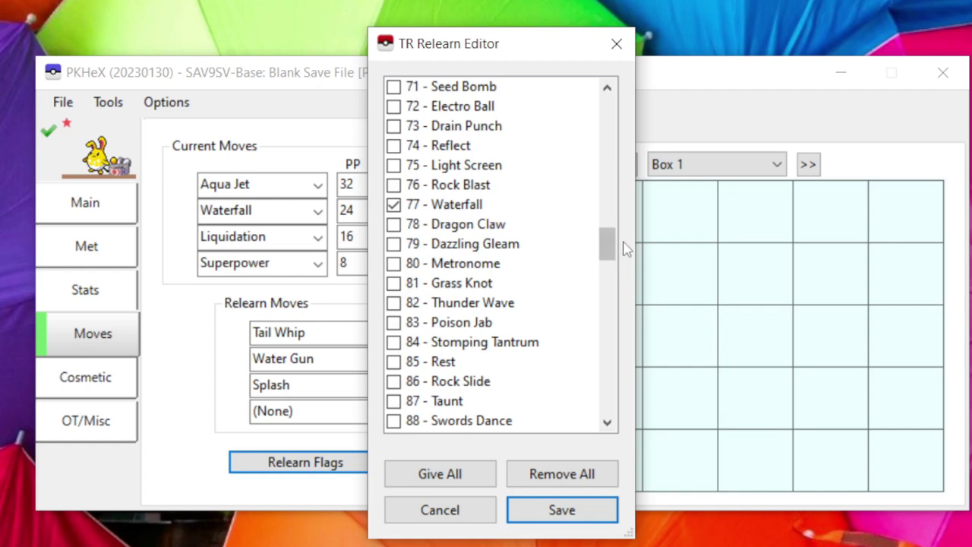
{"action": "mouse_move", "coordinate": [615, 238]}
{"action": "left_mouse_down"}
{"action": "mouse_move", "coordinate": [617, 266]}
{"action": "mouse_move", "coordinate": [616, 238]}
{"action": "left_mouse_up"}
{"action": "scroll", "coordinate": [564, 308], "scroll_direction": "up", "scroll_amount": 2}
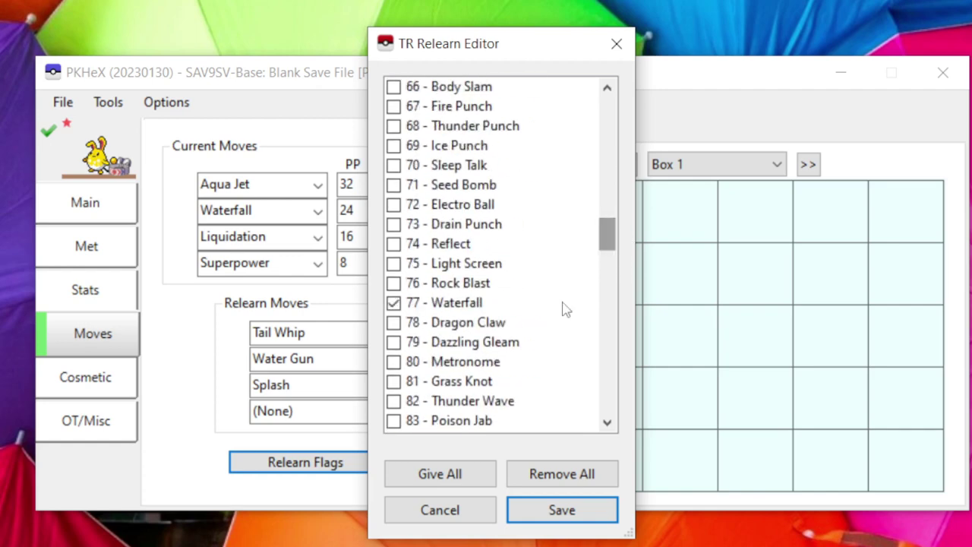
{"action": "left_click", "coordinate": [435, 474]}
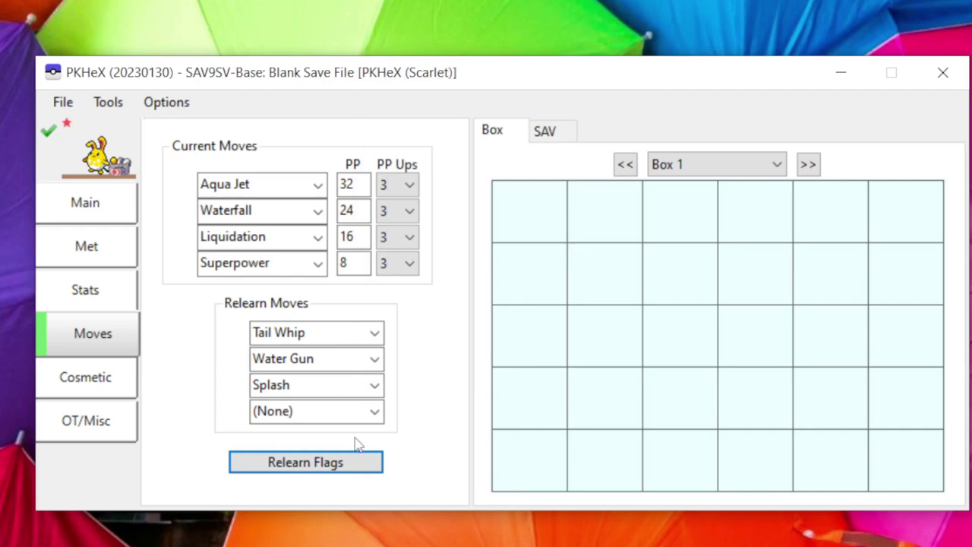
{"action": "left_click", "coordinate": [372, 462]}
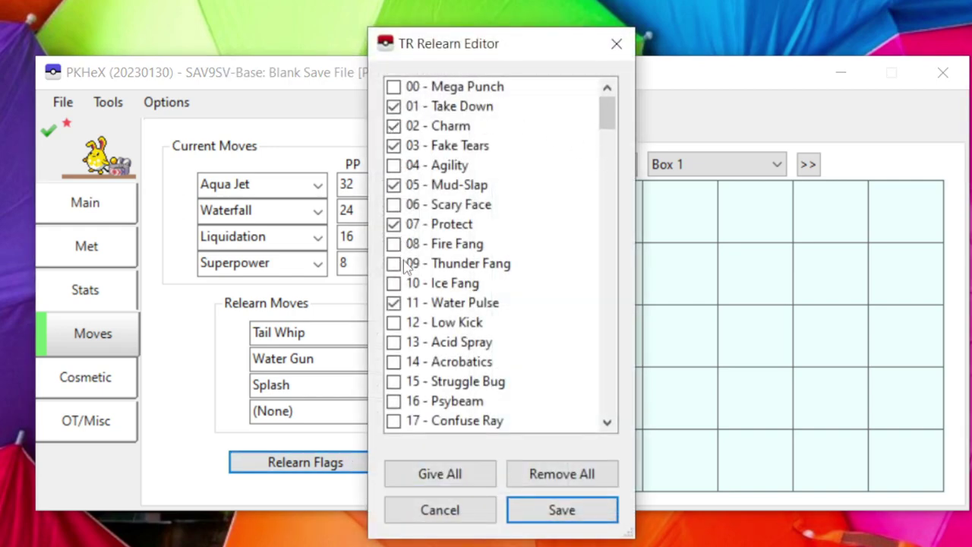
{"action": "left_click", "coordinate": [561, 510]}
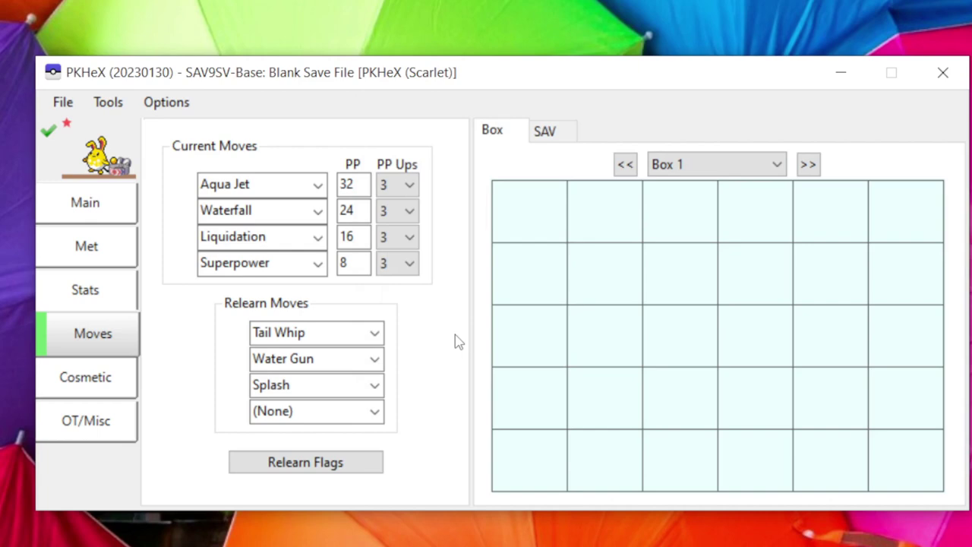
Turn off the pink triangle marking on the Cosmetic tab.
{"action": "left_click", "coordinate": [98, 385]}
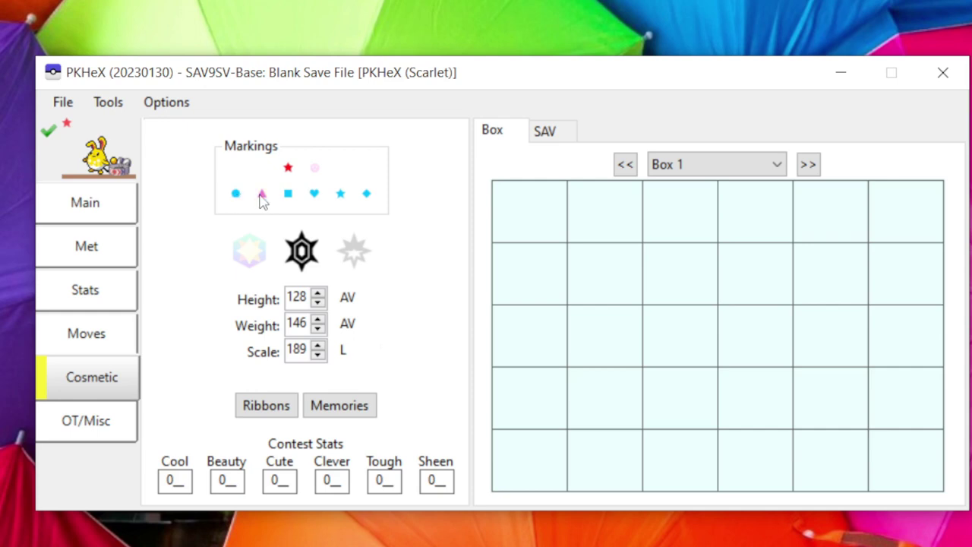
{"action": "left_click", "coordinate": [262, 195]}
Replace the original trainer name with the new trainer's name on the OT/Misc tab.
{"action": "left_click", "coordinate": [87, 418]}
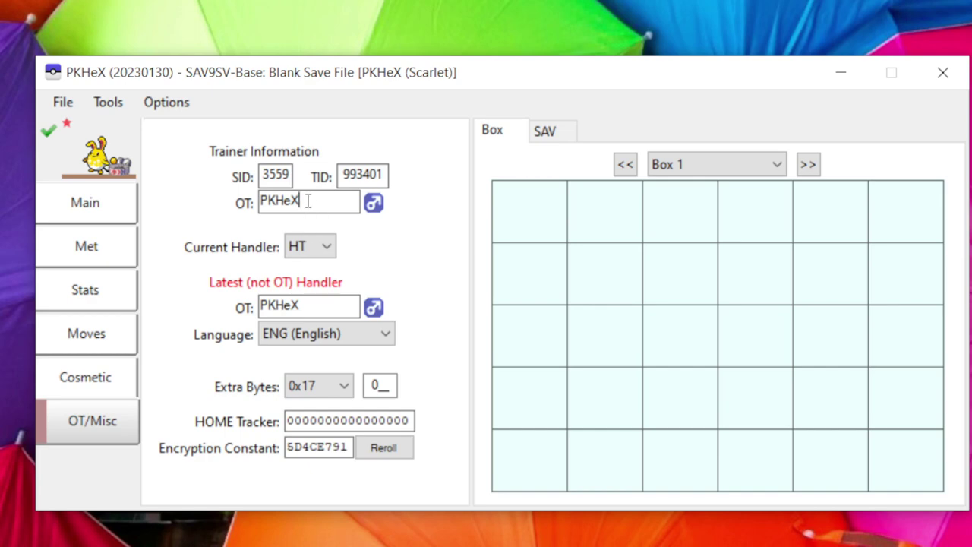
{"action": "left_click_drag", "start_coordinate": [306, 200], "coordinate": [262, 213]}
{"action": "type", "text": "La"}
{"action": "key", "text": "BackSpace"}
{"action": "key", "text": "BackSpace"}
{"action": "type", "text": "Ca"}
{"action": "key", "text": "BackSpace"}
{"action": "key", "text": "BackSpace"}
{"action": "type", "text": "L"}
{"action": "key", "text": "BackSpace"}
{"action": "type", "text": "Larrybudd"}
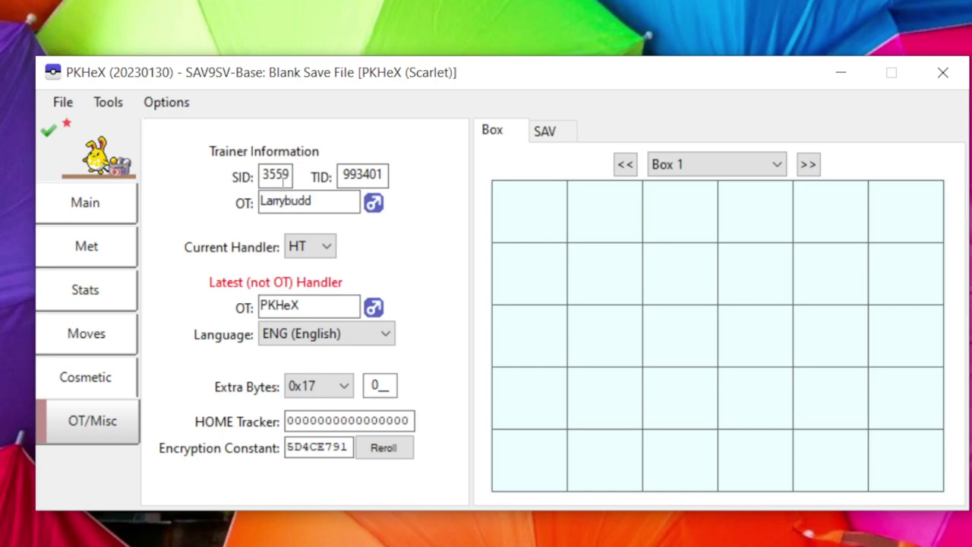
Change the SID to 1991, leaving the TID unchanged.
{"action": "left_click_drag", "start_coordinate": [290, 176], "coordinate": [264, 177]}
{"action": "type", "text": "1991"}
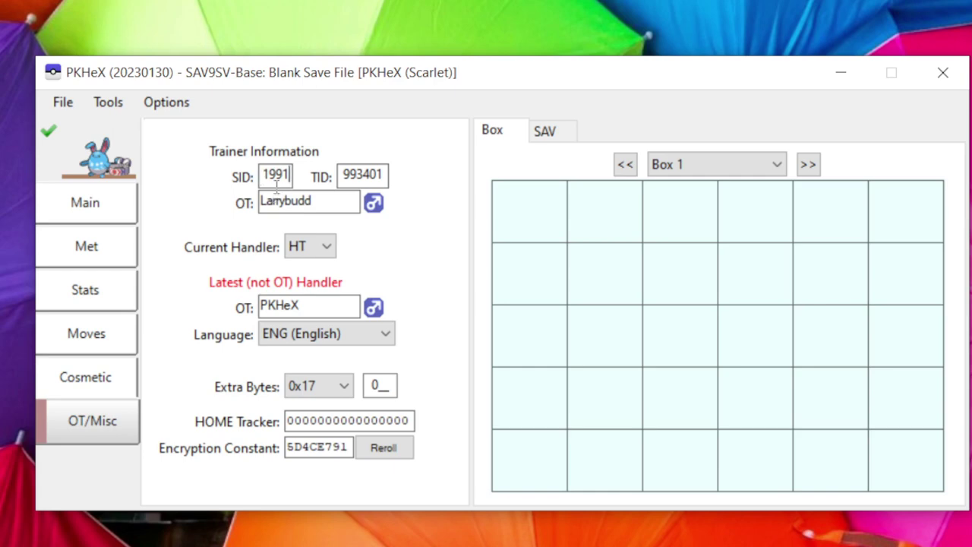
{"action": "mouse_move", "coordinate": [274, 183]}
{"action": "mouse_move", "coordinate": [365, 177]}
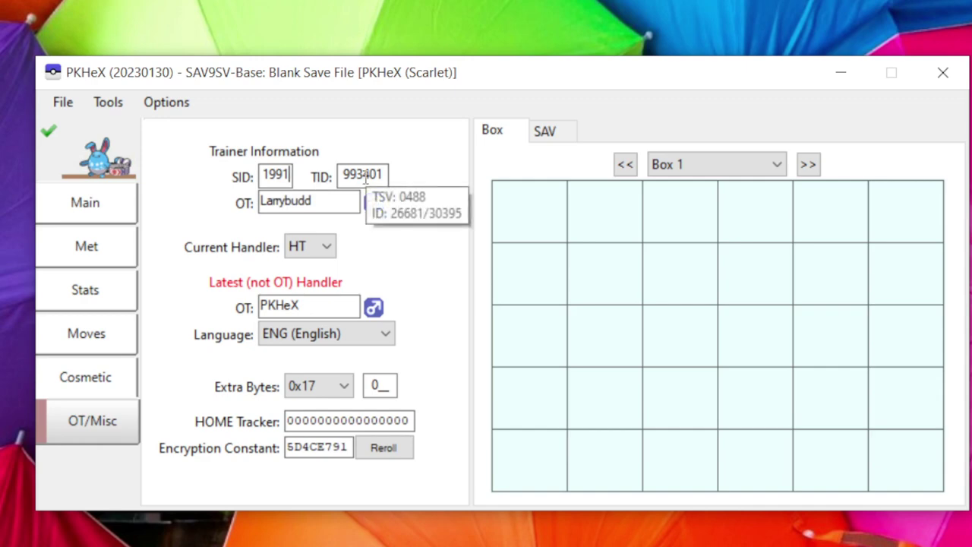